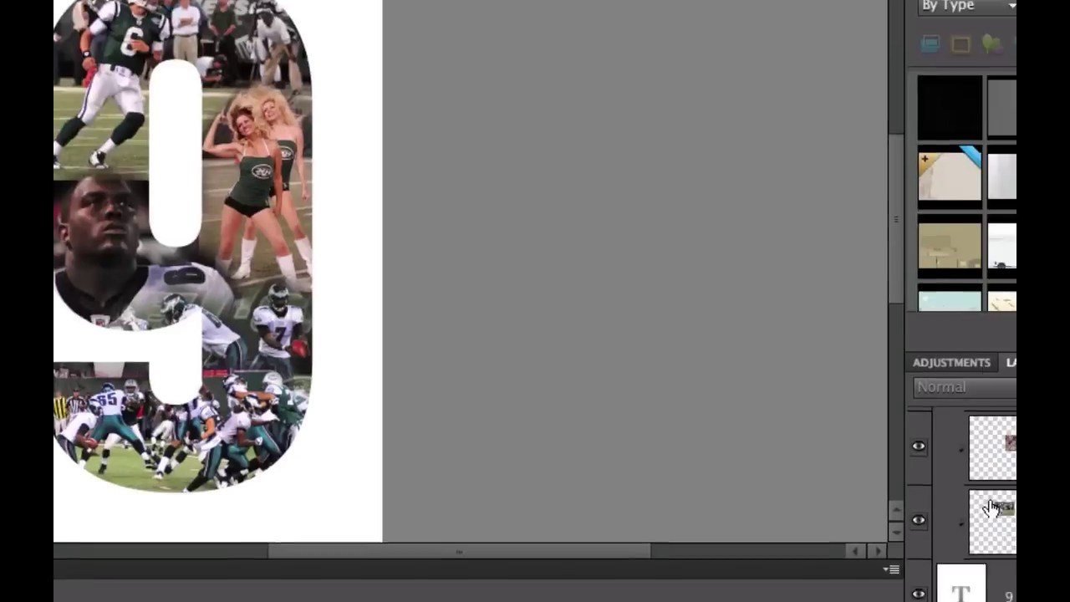
- Examine the clipped photo layers and their layer masks in the finished 9 collage
{"action": "scroll", "coordinate": [858, 426], "scroll_direction": "up", "scroll_amount": 5}
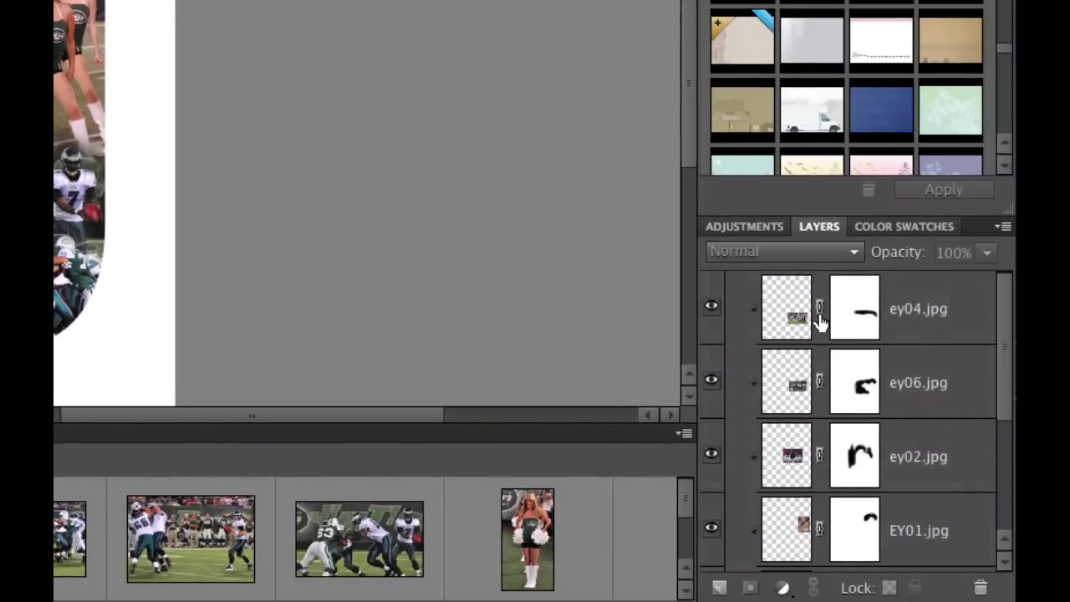
{"action": "scroll", "coordinate": [819, 324], "scroll_direction": "down", "scroll_amount": 2}
{"action": "scroll", "coordinate": [819, 325], "scroll_direction": "down", "scroll_amount": 3}
{"action": "scroll", "coordinate": [818, 324], "scroll_direction": "up", "scroll_amount": 4}
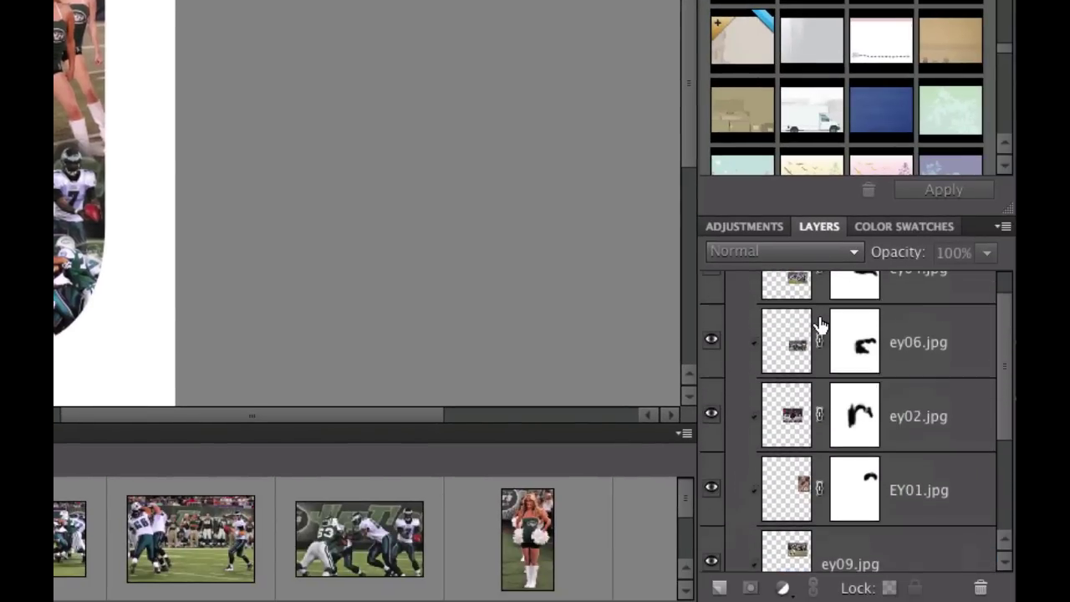
{"action": "scroll", "coordinate": [867, 432], "scroll_direction": "down", "scroll_amount": 4}
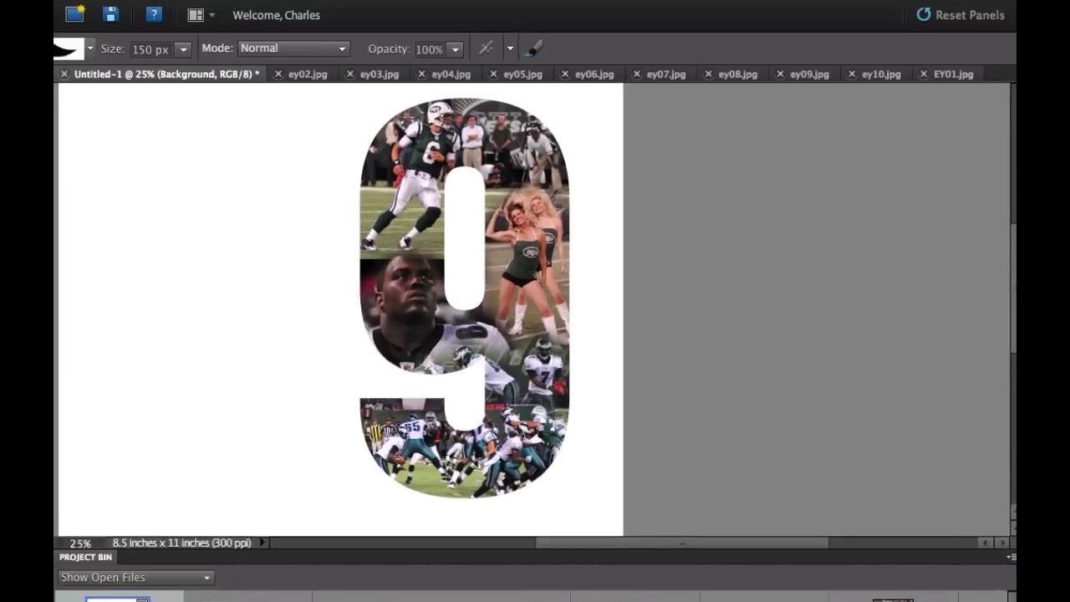
- Create a blank 9 x 9 inch document at 300 pixels/inch in RGB Color with white background contents
{"action": "left_click", "coordinate": [347, 9]}
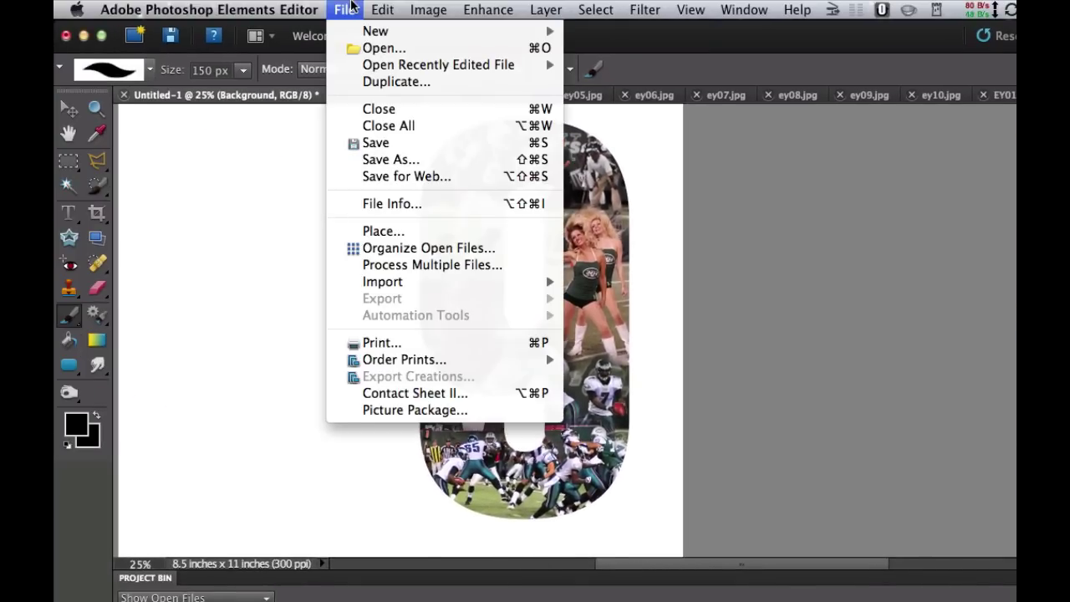
{"action": "mouse_move", "coordinate": [355, 30]}
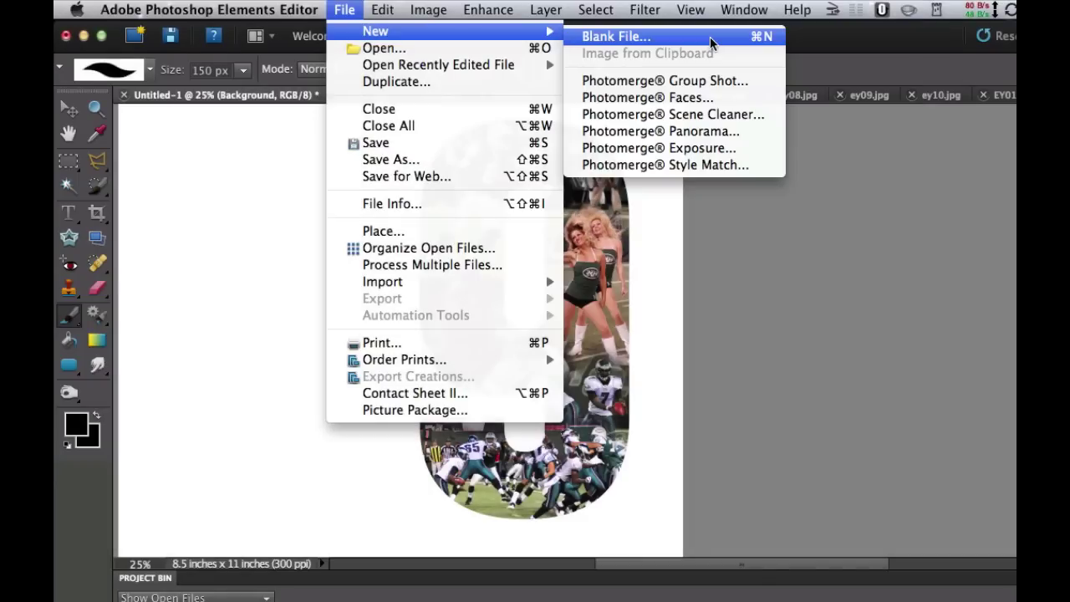
{"action": "left_click", "coordinate": [743, 71]}
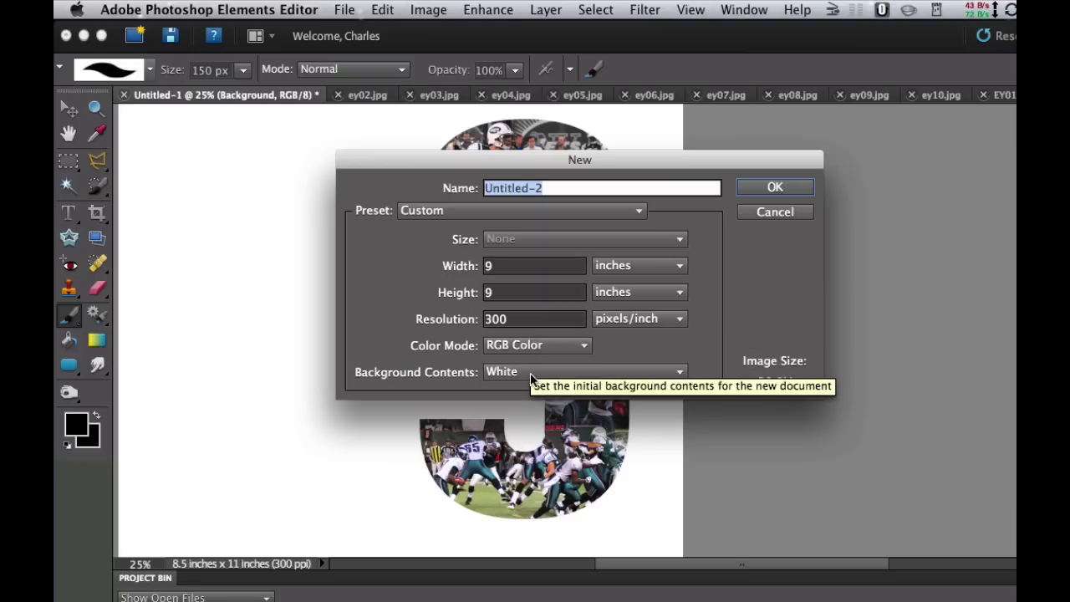
{"action": "left_click", "coordinate": [769, 188]}
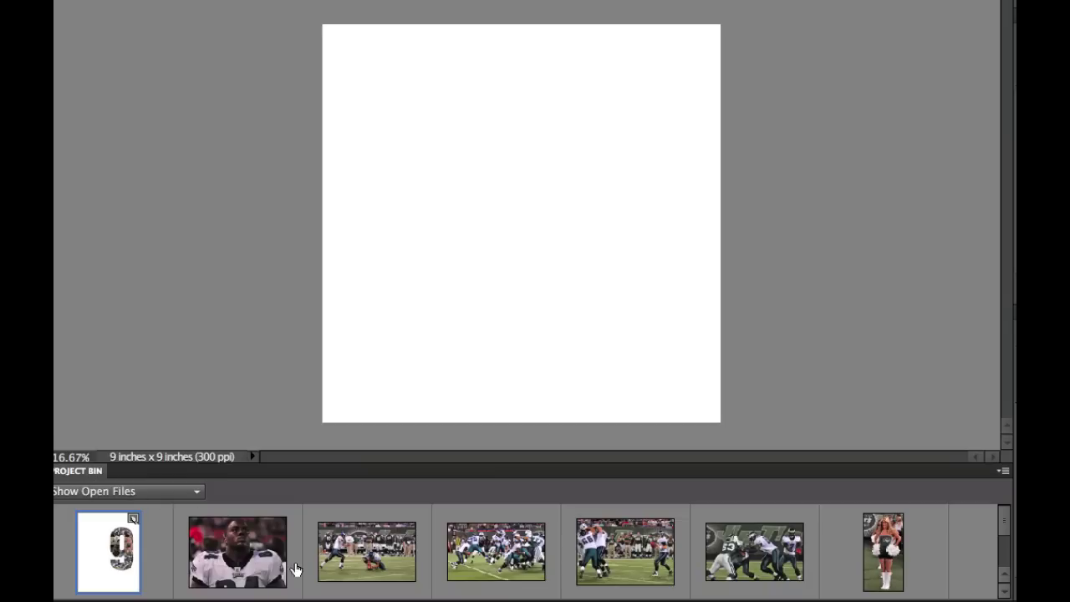
{"action": "scroll", "coordinate": [299, 570], "scroll_direction": "down", "scroll_amount": 1}
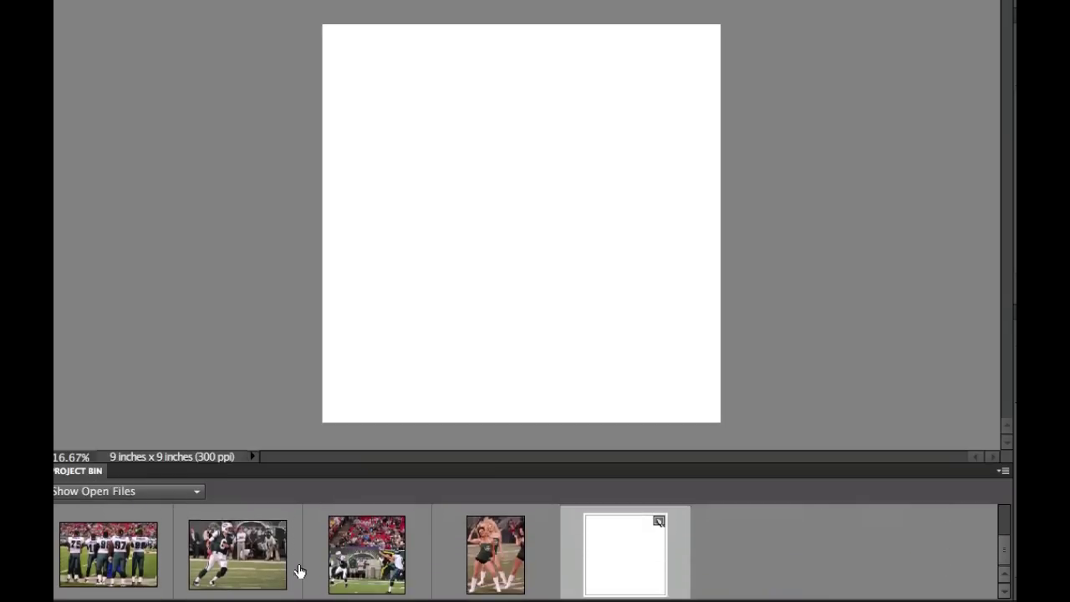
{"action": "scroll", "coordinate": [300, 571], "scroll_direction": "up", "scroll_amount": 1}
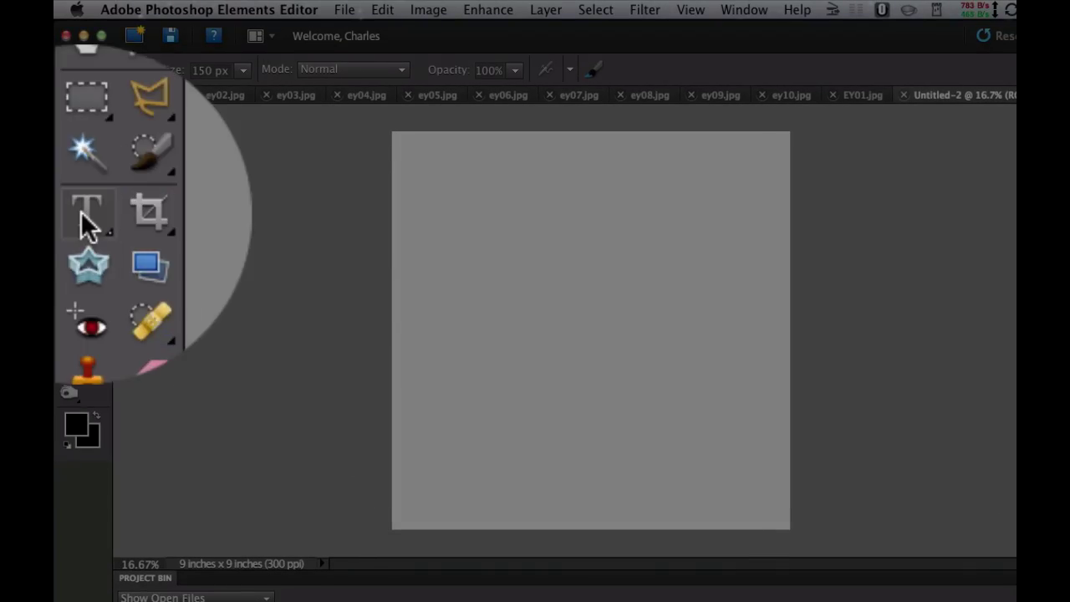
- Set up the Type tool with the Swiss921 BT font and black as the text color
{"action": "left_click", "coordinate": [68, 213]}
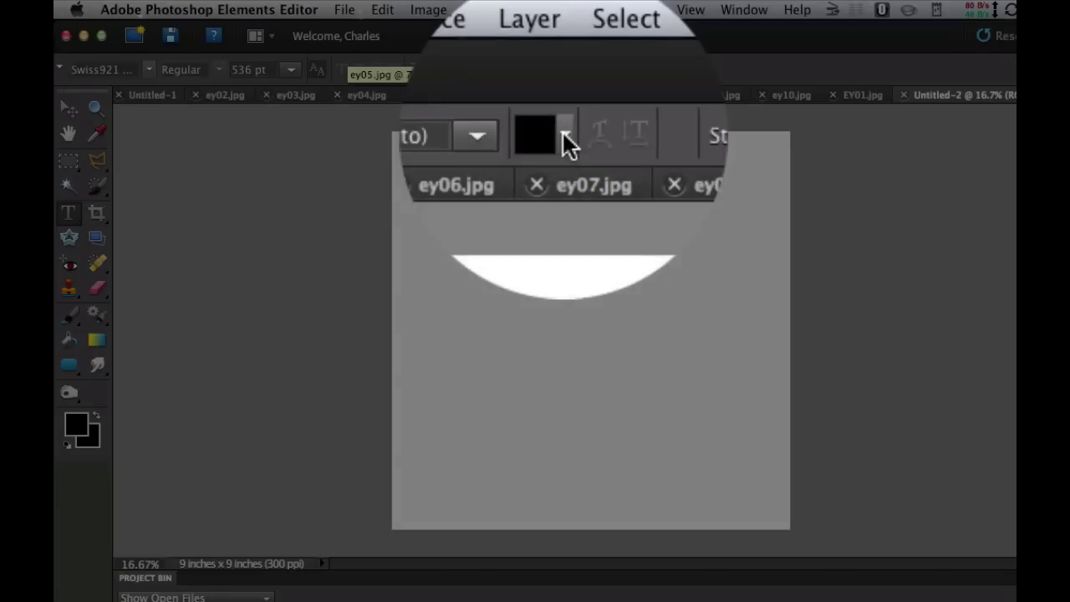
{"action": "left_click", "coordinate": [564, 69]}
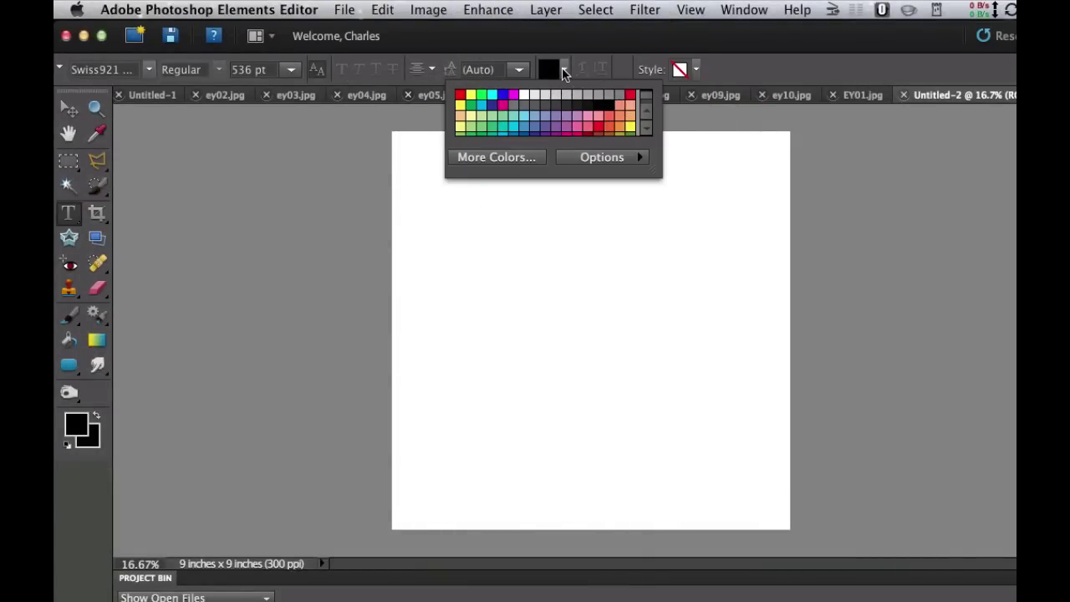
{"action": "left_click", "coordinate": [564, 69]}
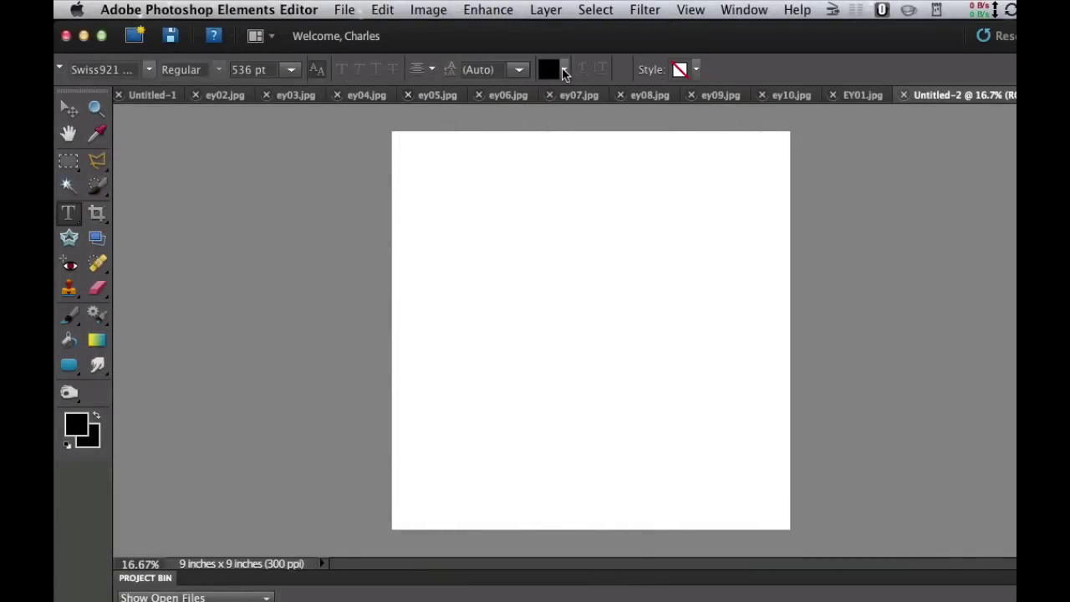
{"action": "left_click", "coordinate": [564, 70]}
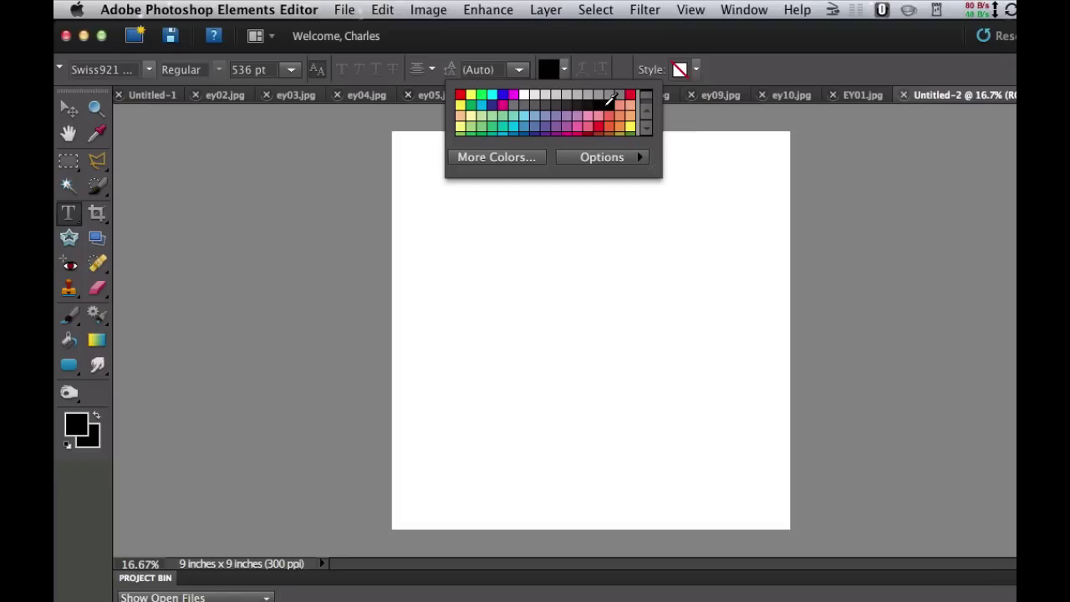
{"action": "left_click", "coordinate": [771, 75]}
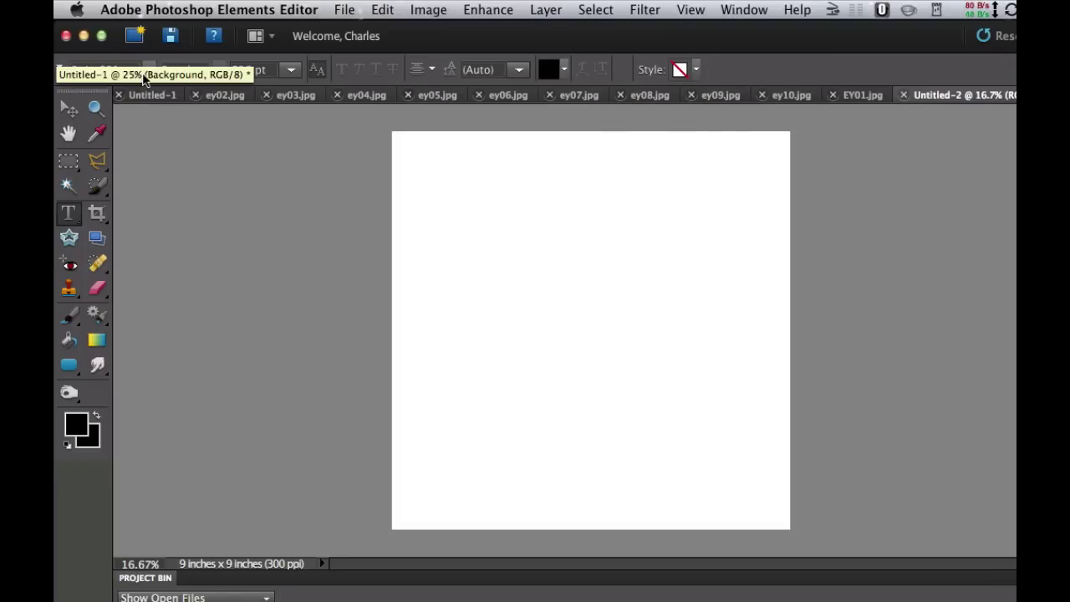
{"action": "left_click", "coordinate": [147, 71]}
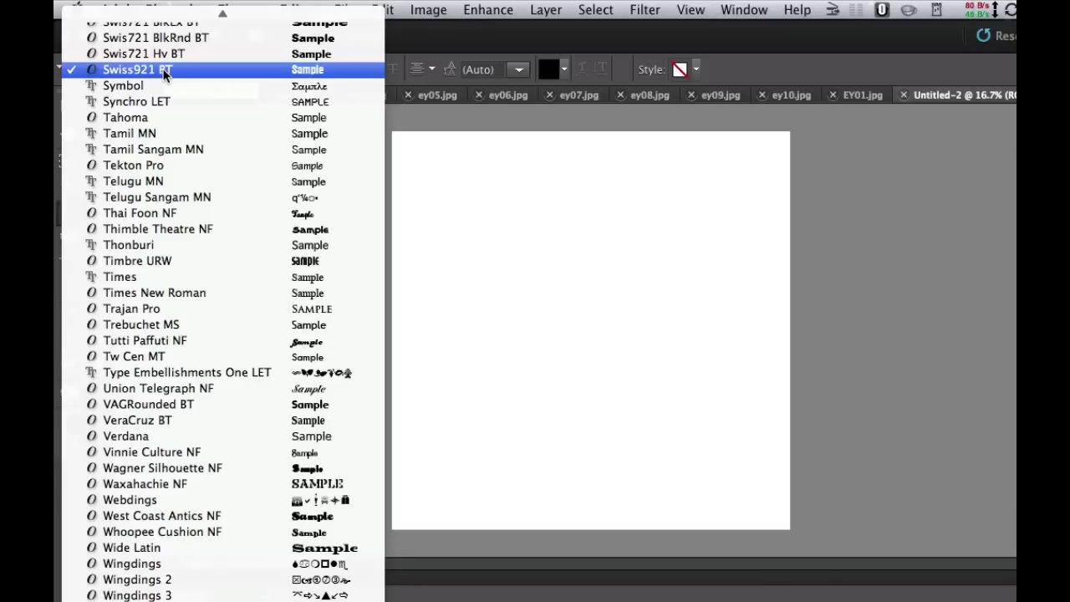
{"action": "left_click", "coordinate": [165, 74]}
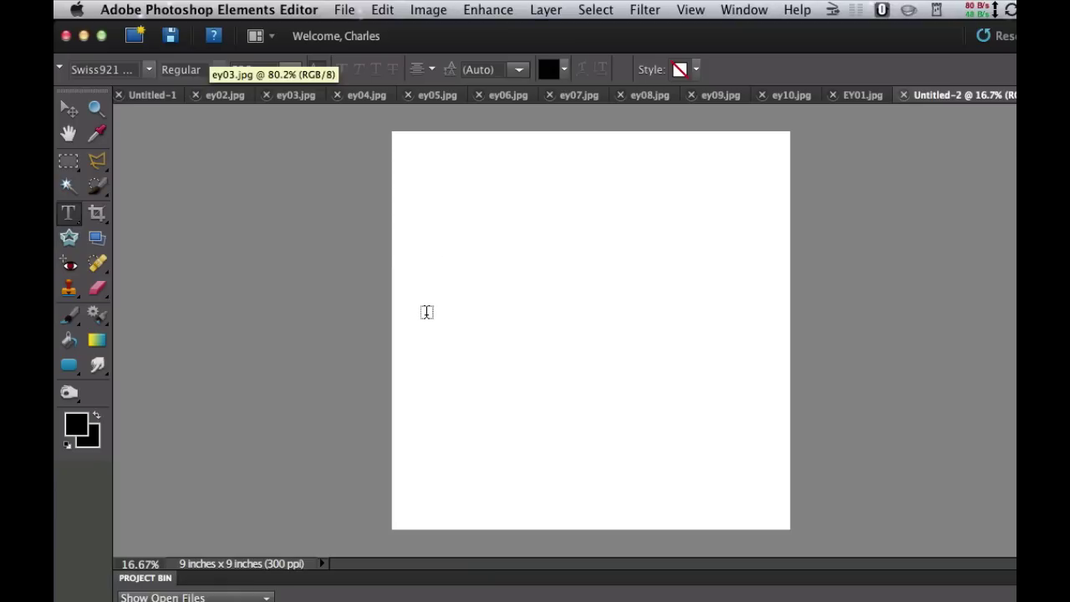
- Add the text "89" at 536 pt and move it down to the middle of the canvas
{"action": "left_click", "coordinate": [574, 321]}
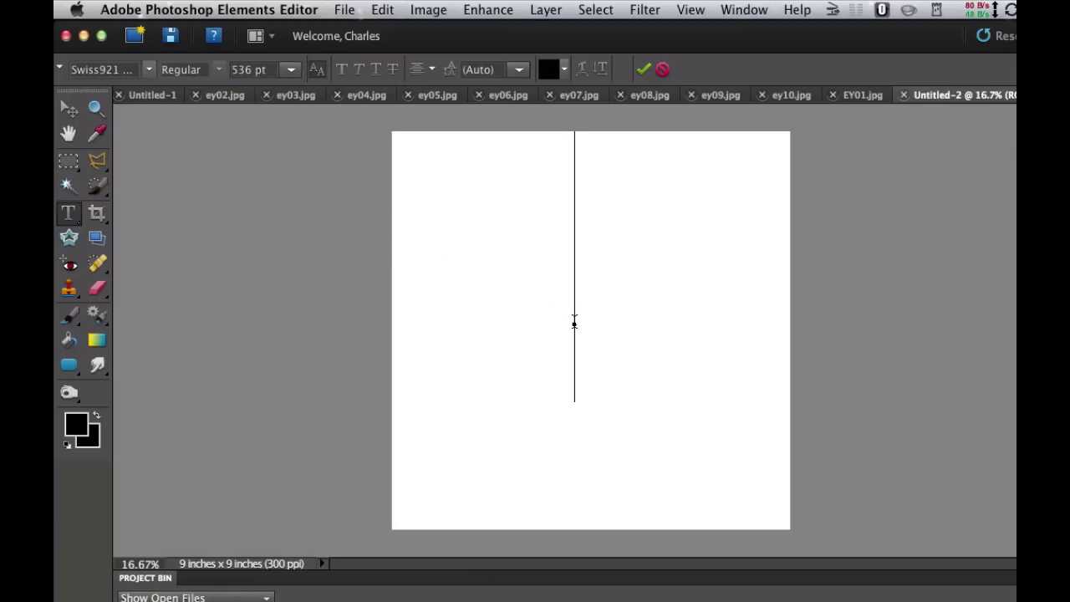
{"action": "type", "text": "89"}
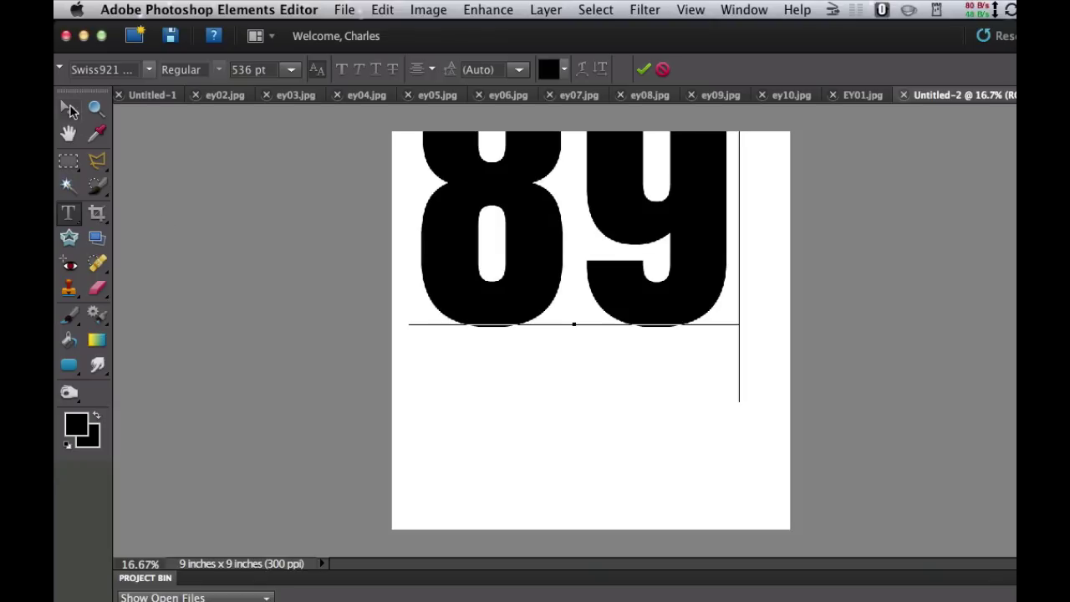
{"action": "left_click", "coordinate": [69, 108]}
{"action": "left_click_drag", "start_coordinate": [449, 258], "coordinate": [466, 384]}
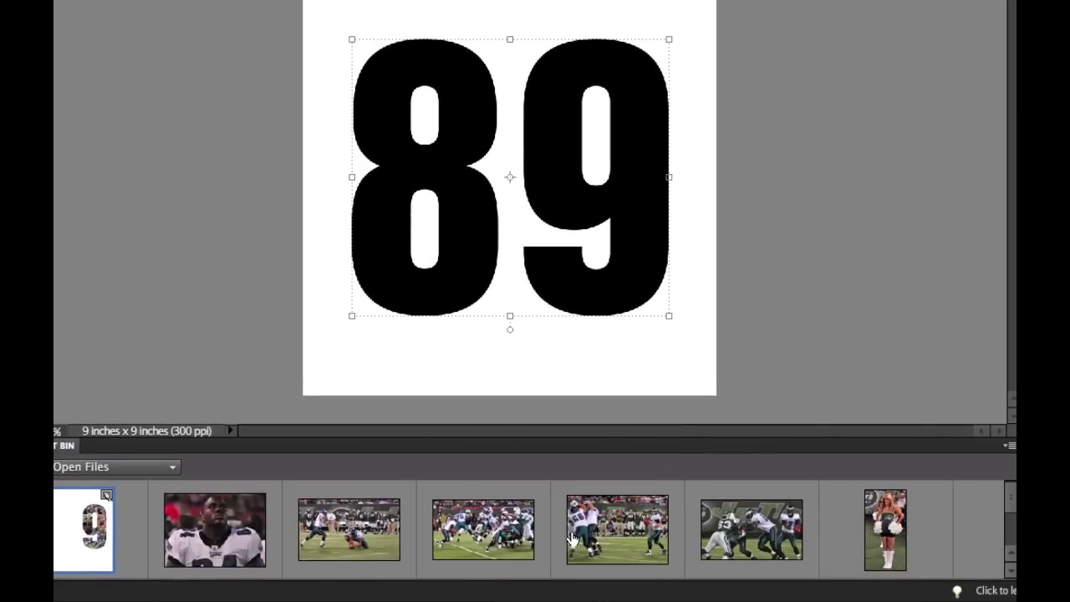
- Add the cheerleader photo EY01.jpg from the open files to the document and place it over the upper part of the 9
{"action": "scroll", "coordinate": [572, 538], "scroll_direction": "right", "scroll_amount": 3}
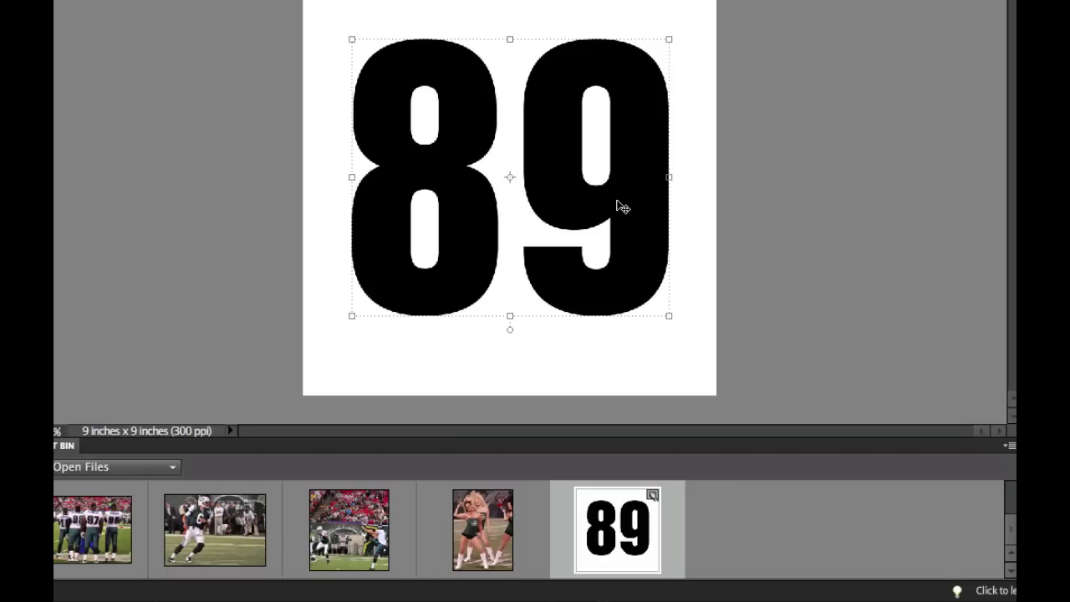
{"action": "left_click_drag", "start_coordinate": [465, 543], "coordinate": [607, 238]}
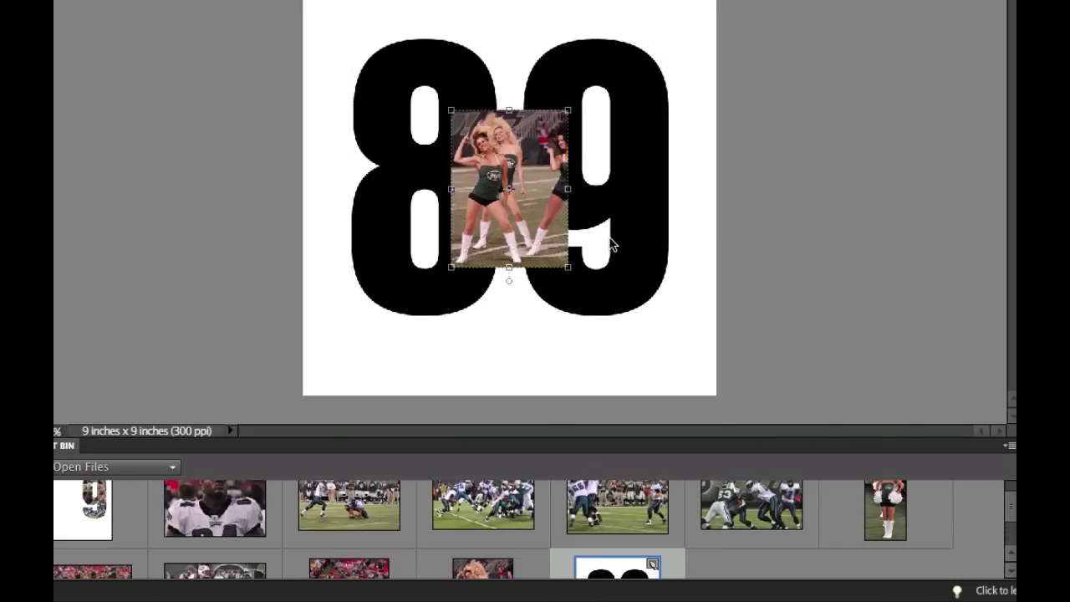
{"action": "left_click_drag", "start_coordinate": [552, 172], "coordinate": [667, 98]}
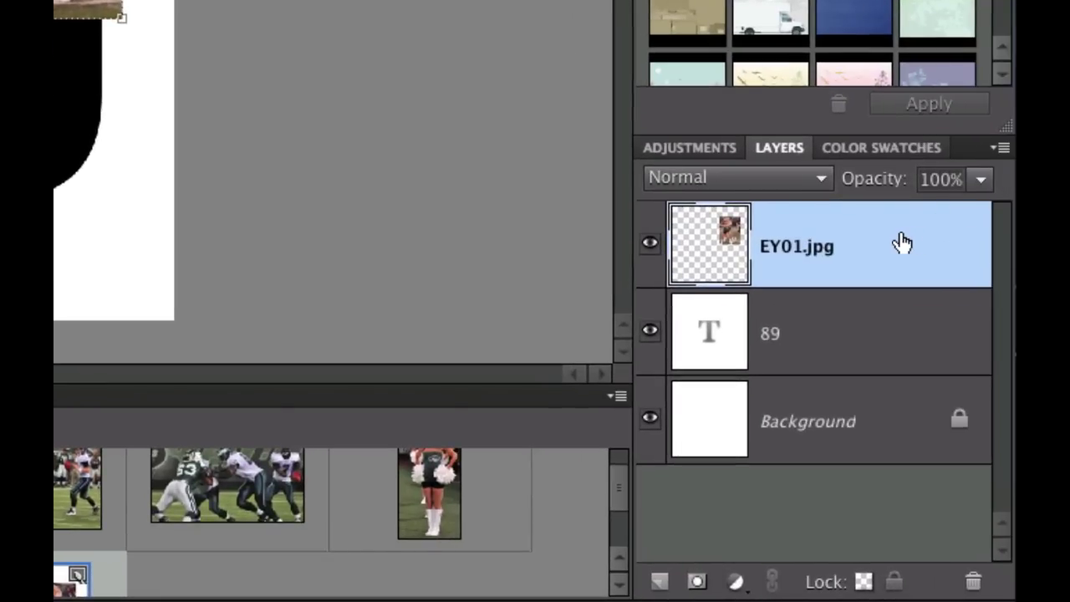
- Move the EY01.jpg layer beneath the 89 text layer and set the text layer's opacity to 49%
{"action": "left_click_drag", "start_coordinate": [919, 238], "coordinate": [874, 365]}
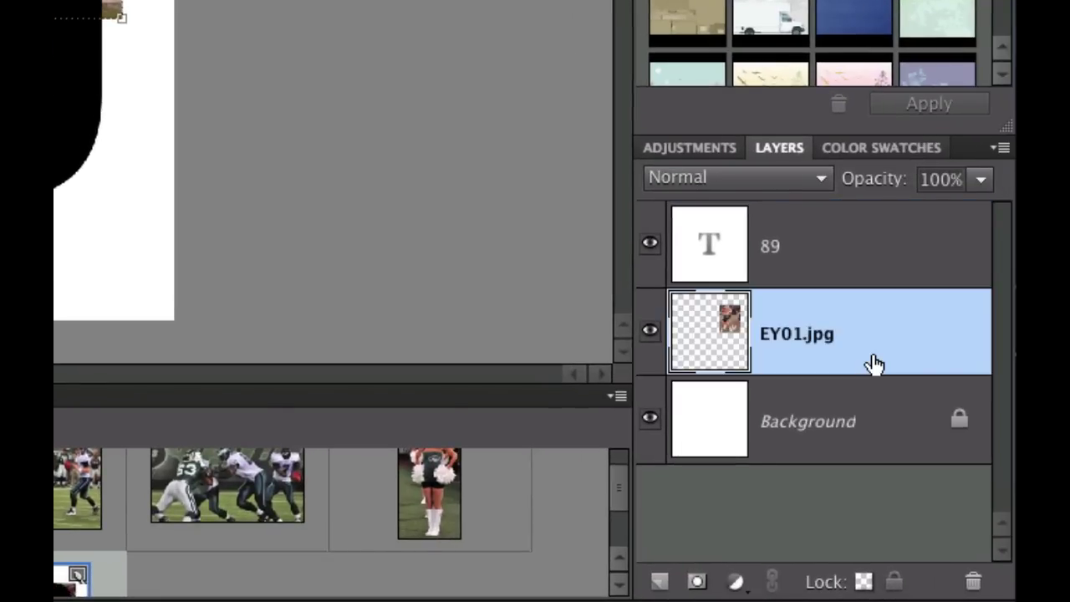
{"action": "left_click", "coordinate": [813, 248]}
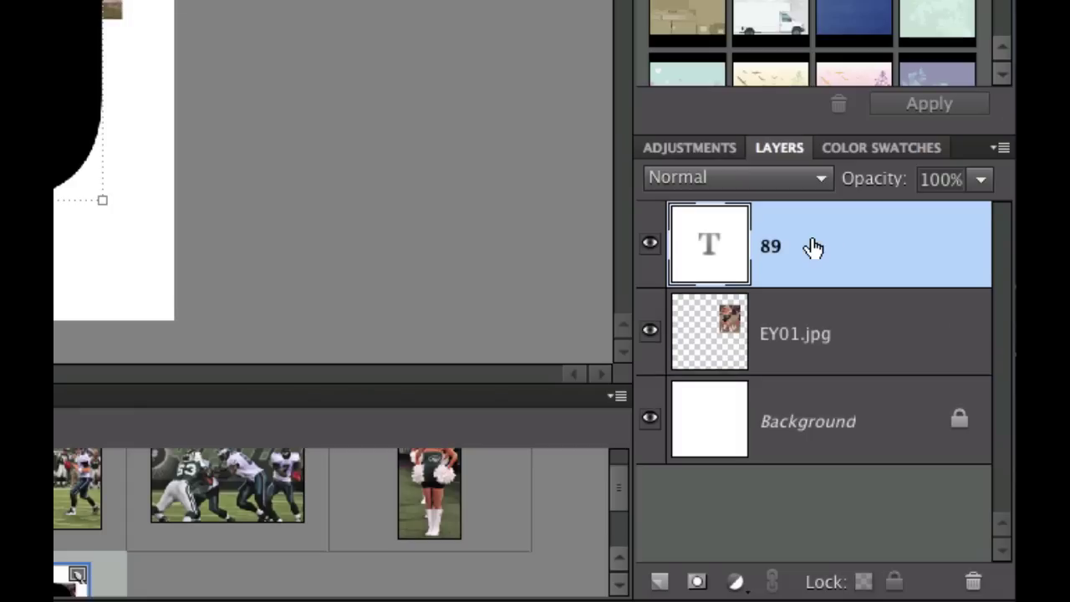
{"action": "left_click", "coordinate": [980, 180]}
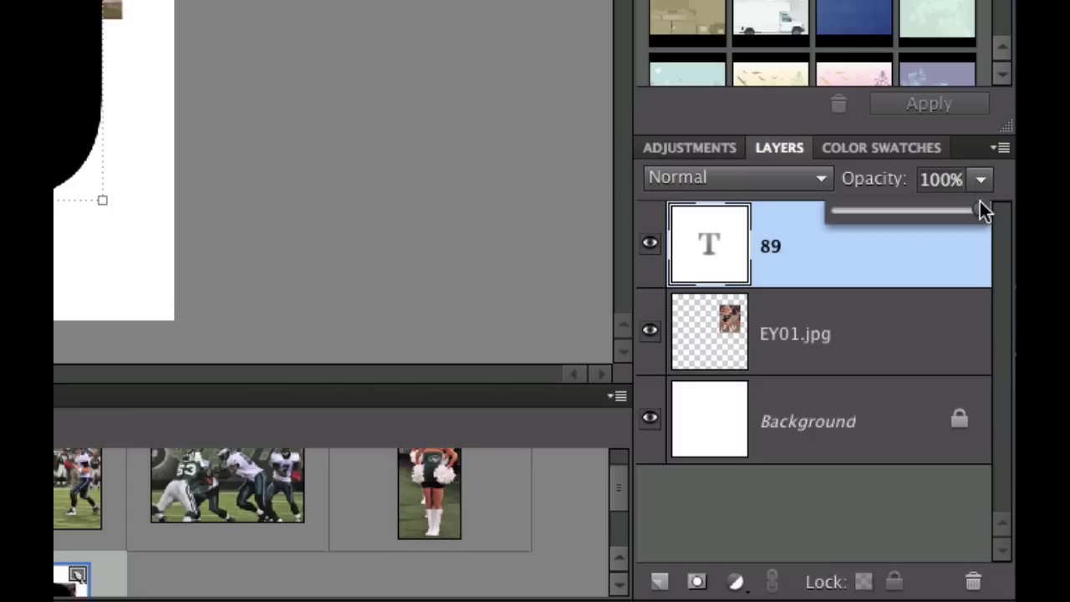
{"action": "left_click_drag", "start_coordinate": [979, 212], "coordinate": [904, 216]}
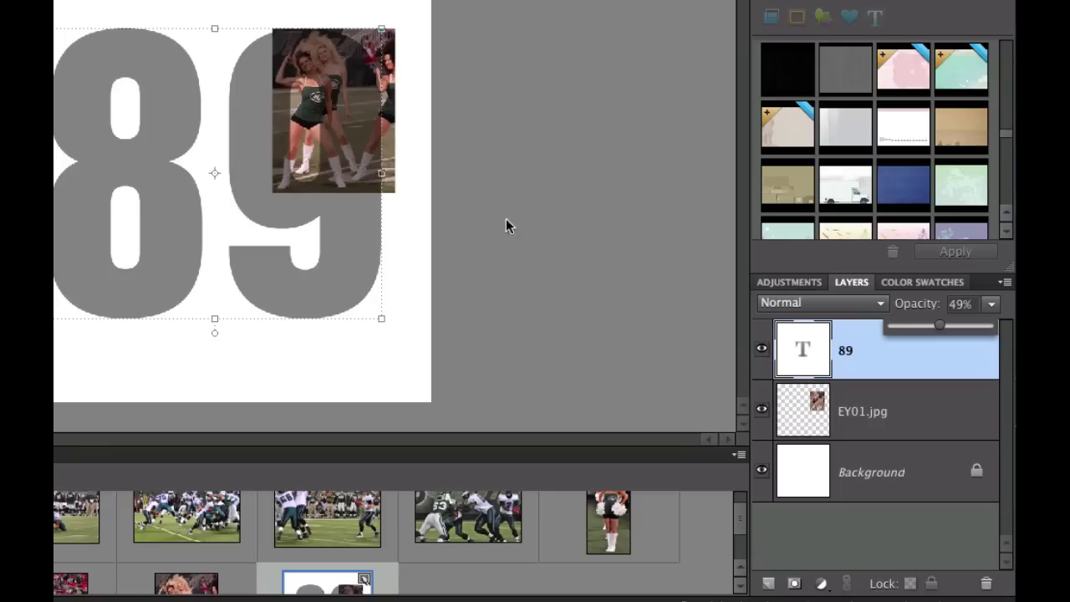
{"action": "left_click", "coordinate": [514, 122]}
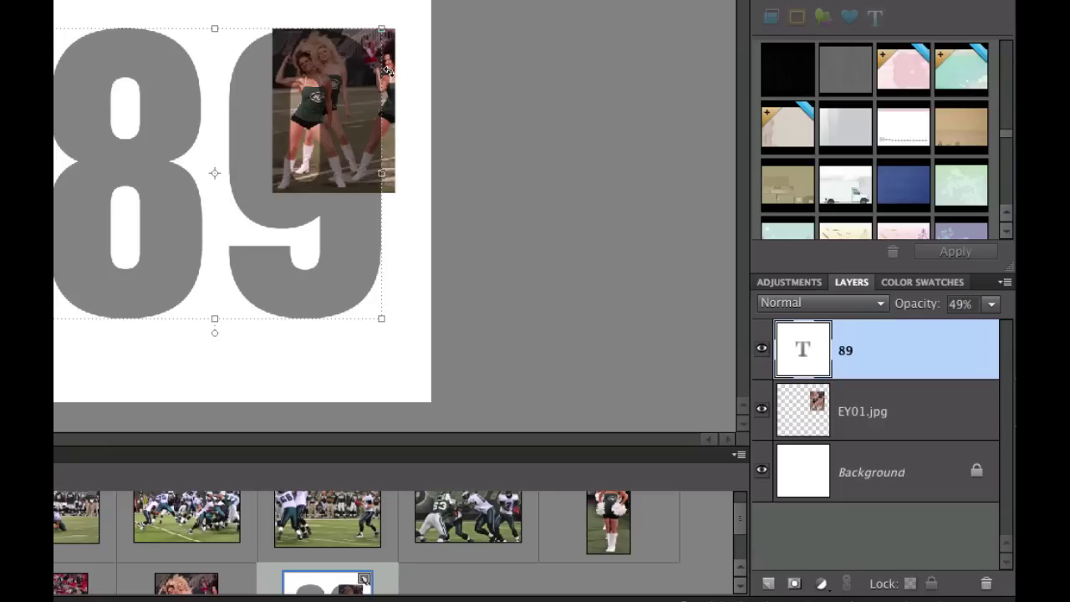
- Reposition the EY01.jpg photo farther right so the cheerleaders overlap the upper right part of the 9
{"action": "mouse_move", "coordinate": [387, 57]}
{"action": "left_mouse_down"}
{"action": "mouse_move", "coordinate": [406, 60]}
{"action": "mouse_move", "coordinate": [395, 59]}
{"action": "left_mouse_up"}
{"action": "key", "text": "Escape"}
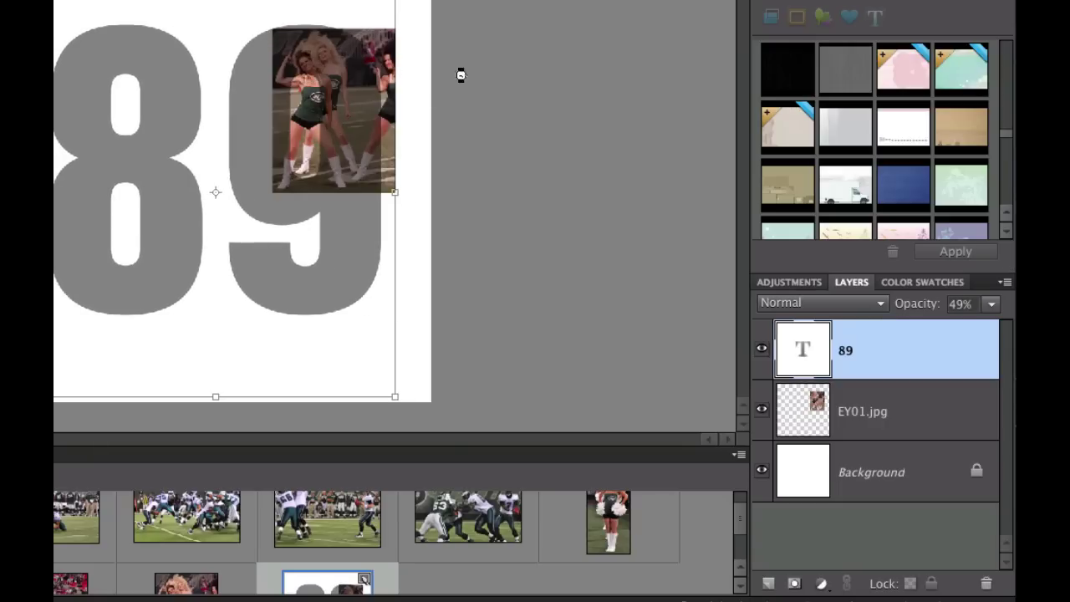
{"action": "left_click", "coordinate": [389, 50]}
{"action": "left_click_drag", "start_coordinate": [389, 51], "coordinate": [410, 50]}
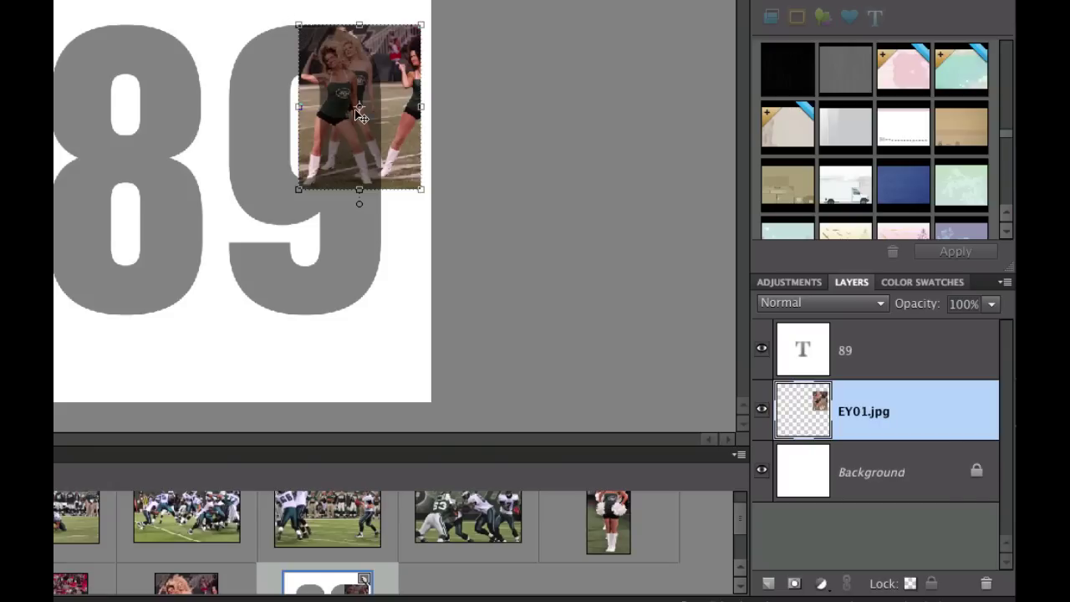
{"action": "left_click_drag", "start_coordinate": [355, 109], "coordinate": [362, 110]}
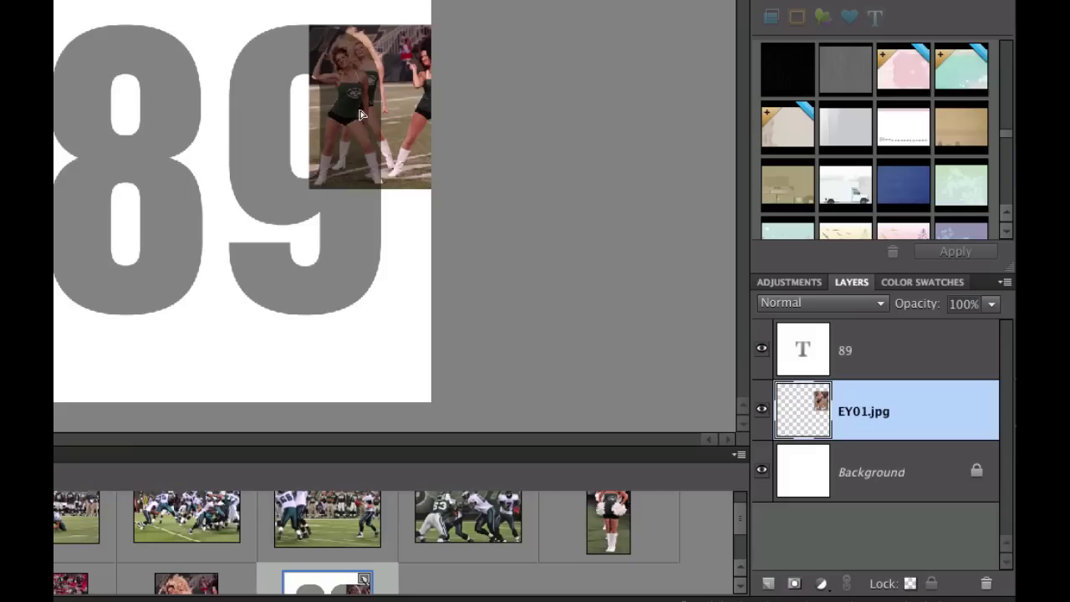
{"action": "left_click_drag", "start_coordinate": [361, 114], "coordinate": [351, 114]}
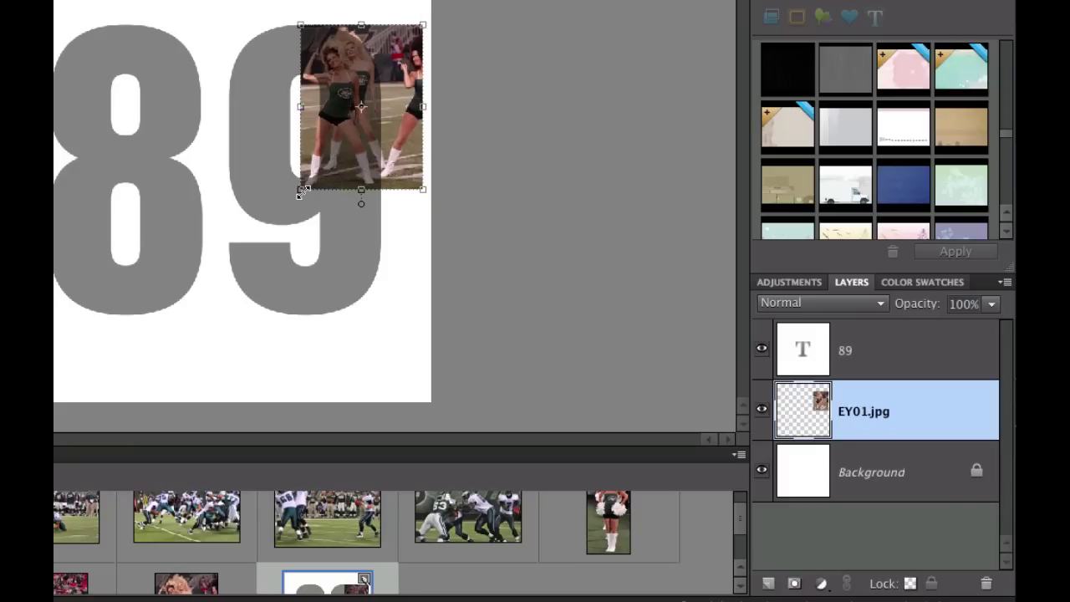
- Enlarge the EY01.jpg photo slightly and shift it to the canvas's right edge over the 9
{"action": "left_click_drag", "start_coordinate": [301, 193], "coordinate": [288, 205]}
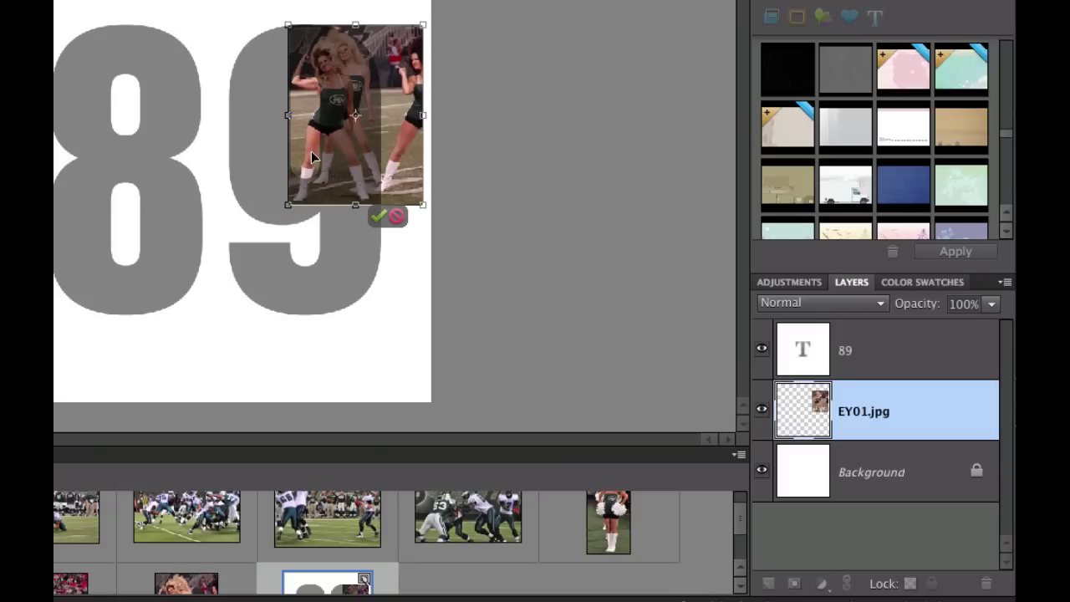
{"action": "left_click_drag", "start_coordinate": [314, 152], "coordinate": [323, 152]}
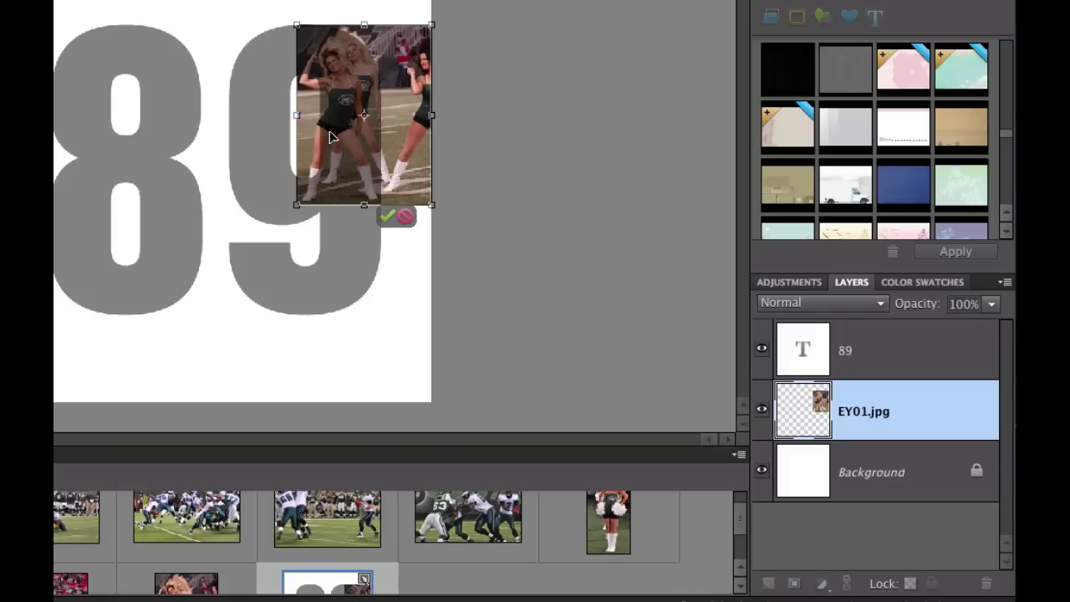
{"action": "key", "text": "shift+Right"}
{"action": "key", "text": "shift+Right"}
{"action": "key", "text": "shift+Left"}
{"action": "key", "text": "shift+Left"}
{"action": "left_click", "coordinate": [388, 217]}
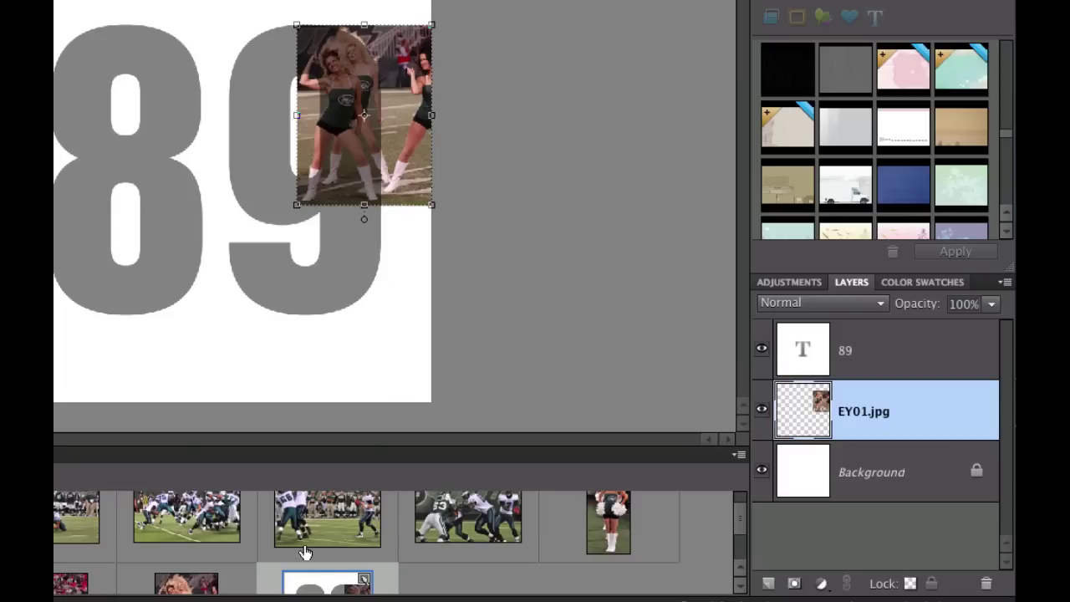
{"action": "scroll", "coordinate": [304, 530], "scroll_direction": "up", "scroll_amount": 1}
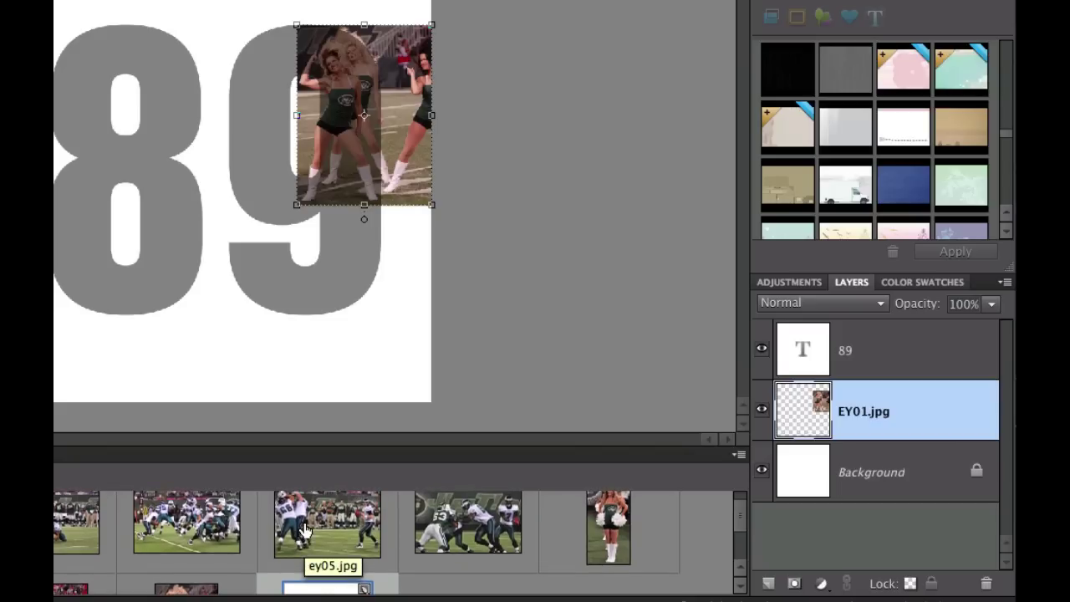
- Add the ey06.jpg photo from the open files to the document and place it over the lower right part of the 9
{"action": "scroll", "coordinate": [304, 529], "scroll_direction": "up", "scroll_amount": 1}
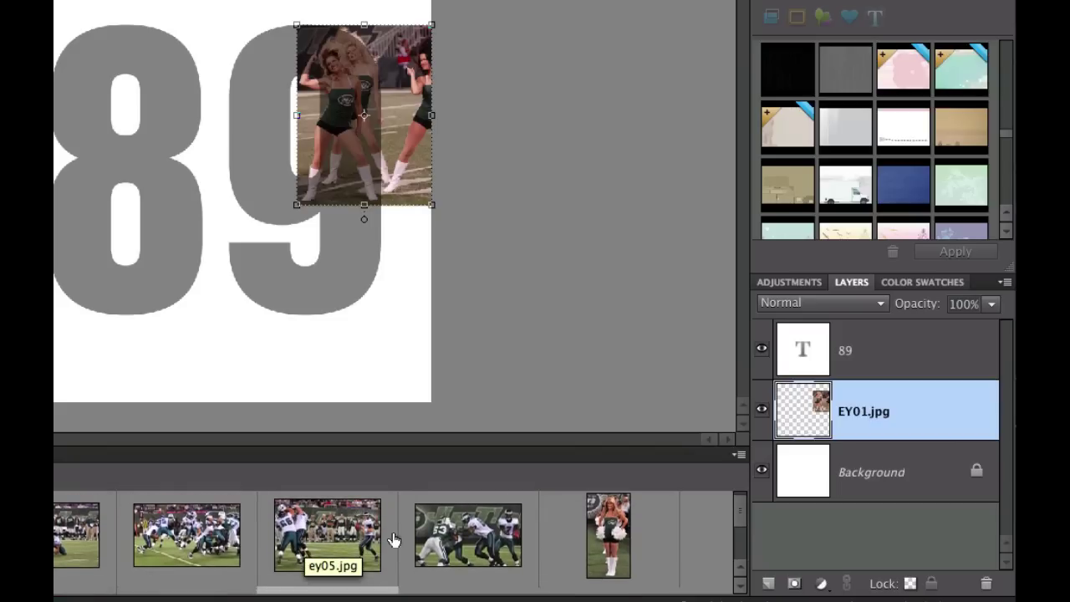
{"action": "left_click", "coordinate": [455, 535]}
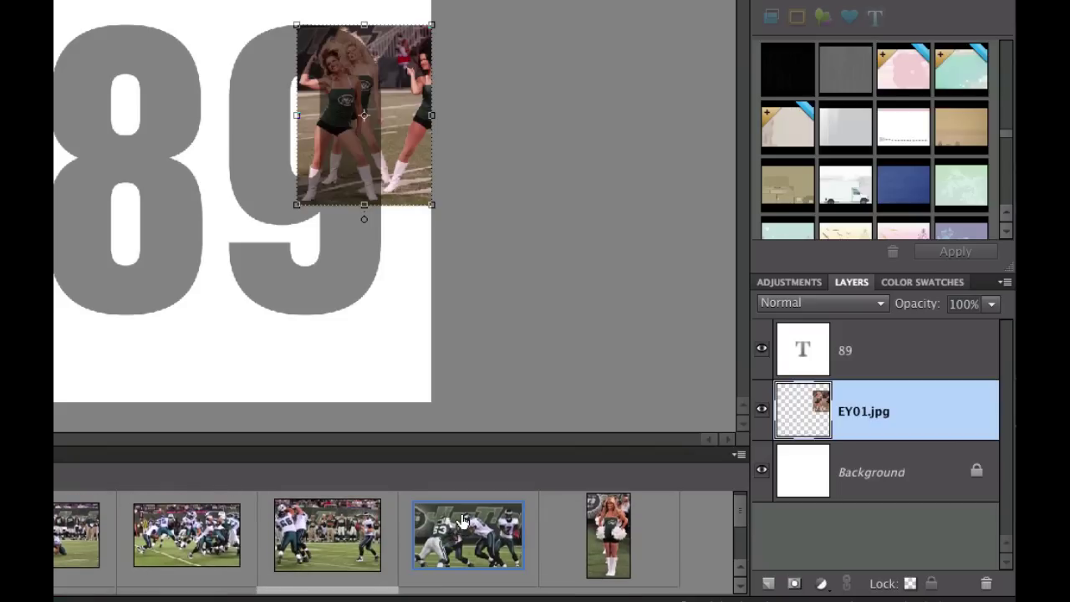
{"action": "left_click_drag", "start_coordinate": [470, 533], "coordinate": [376, 335]}
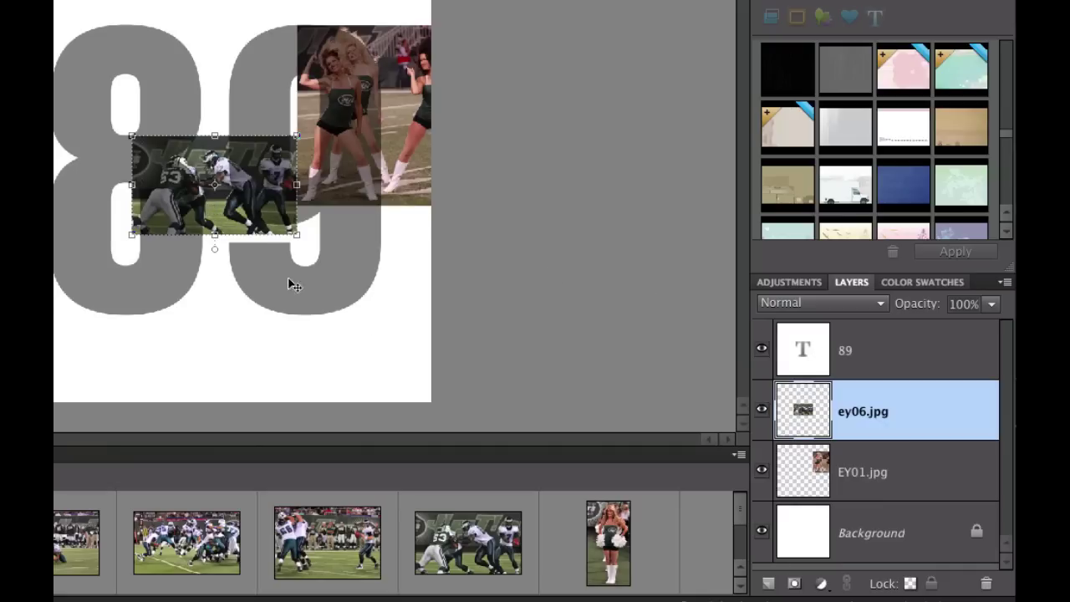
{"action": "left_click_drag", "start_coordinate": [225, 205], "coordinate": [406, 257]}
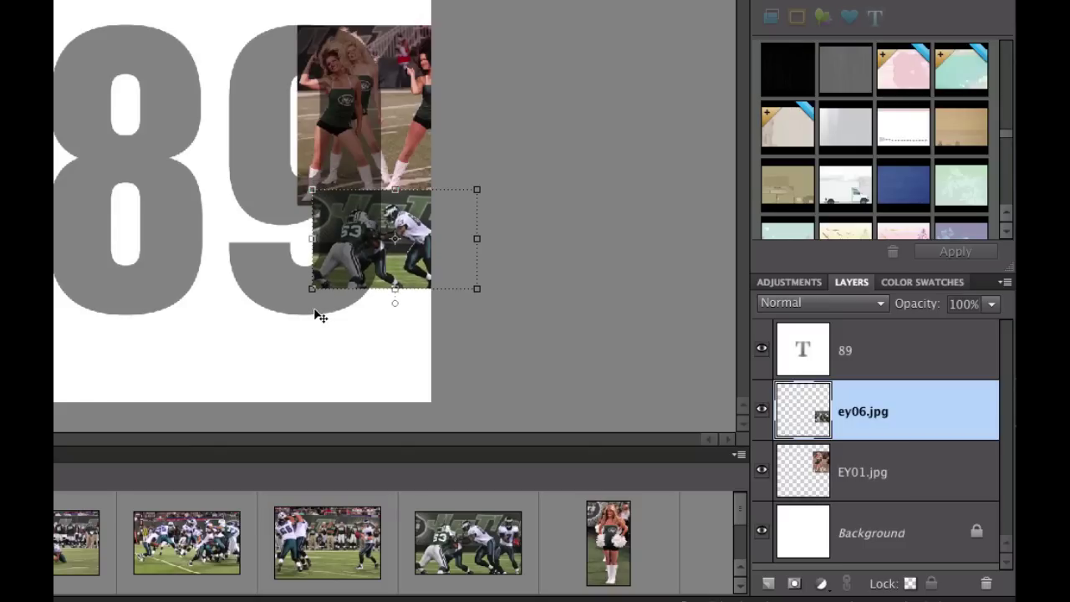
- Enlarge the ey06.jpg photo, align its left edge with the cheerleader photo and its bottom edge with the base of the 9
{"action": "left_click_drag", "start_coordinate": [312, 289], "coordinate": [270, 331]}
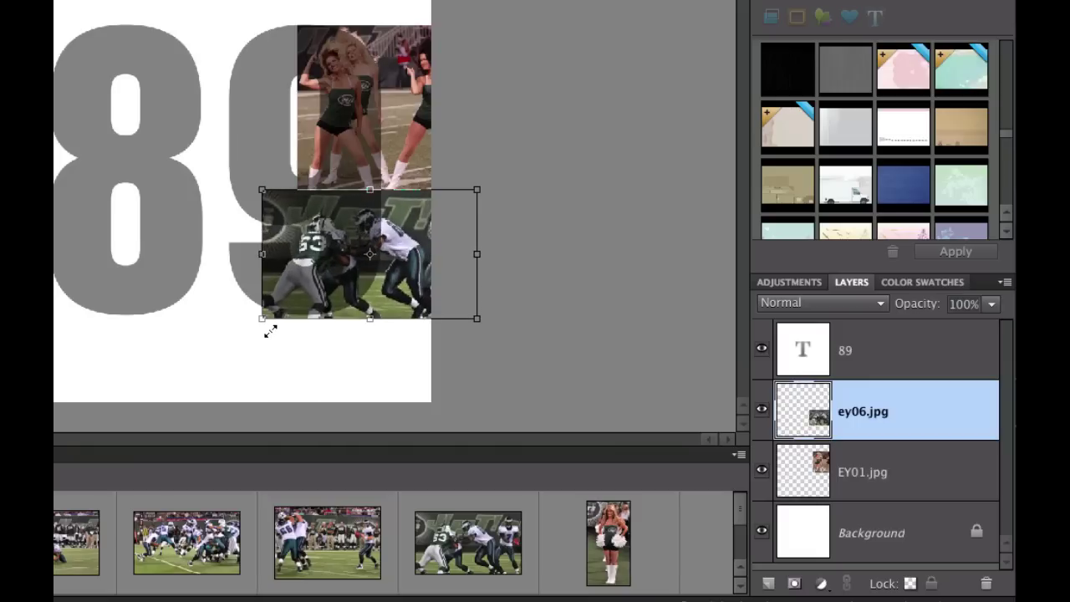
{"action": "left_click_drag", "start_coordinate": [295, 296], "coordinate": [329, 292]}
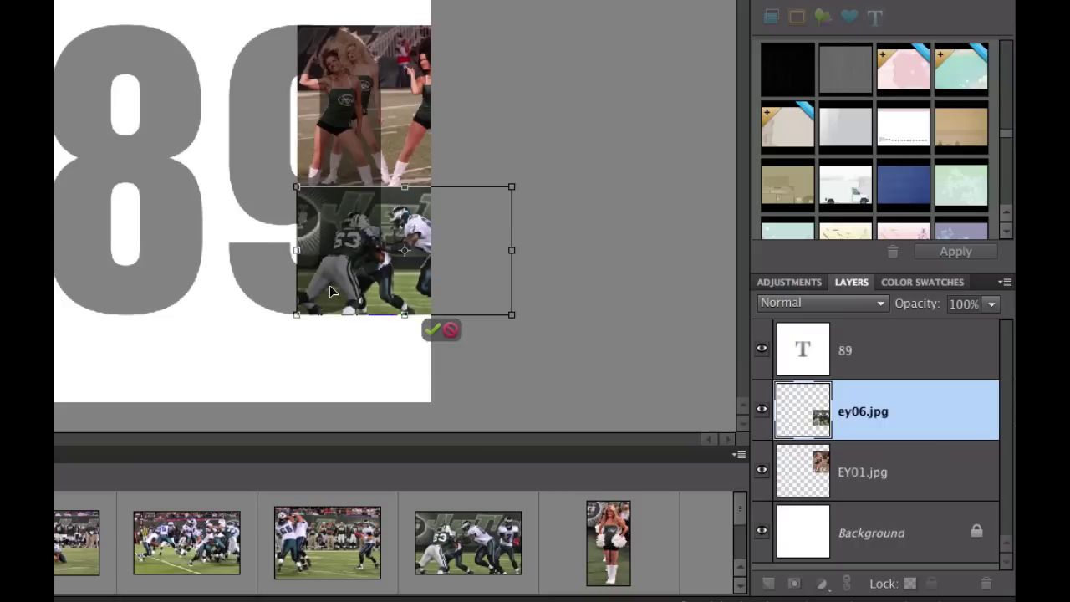
{"action": "key", "text": "Up"}
{"action": "key", "text": "Up"}
{"action": "key", "text": "Up"}
{"action": "key", "text": "Up"}
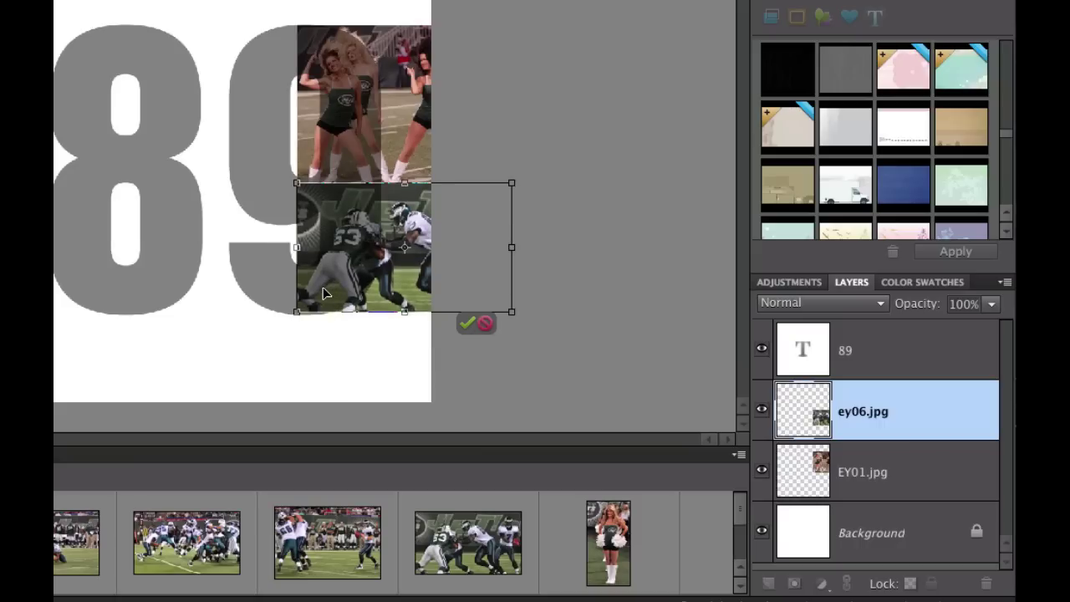
{"action": "left_click_drag", "start_coordinate": [325, 293], "coordinate": [325, 298]}
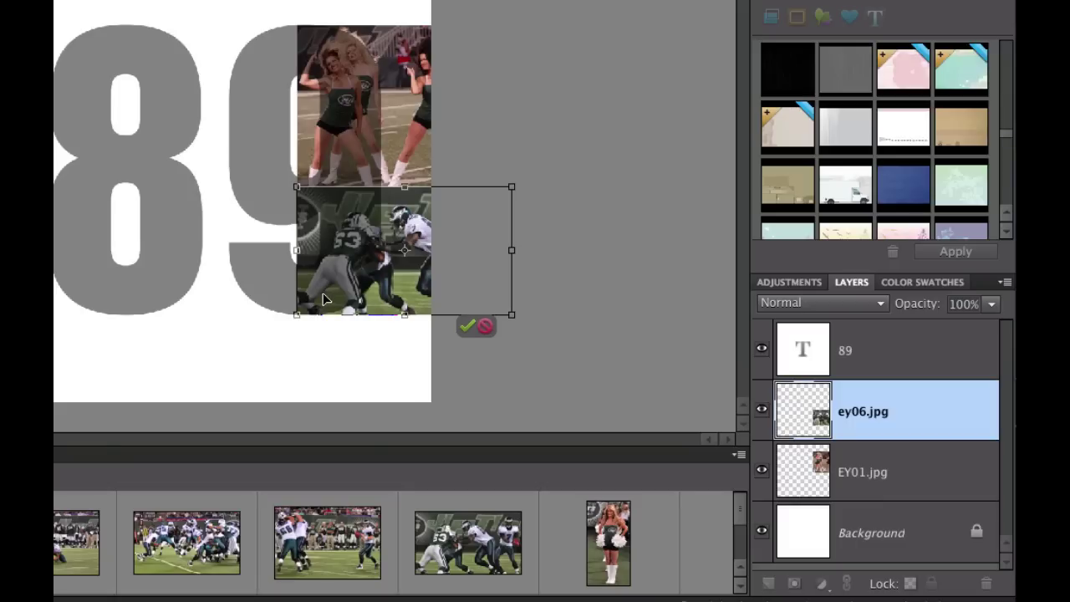
{"action": "key", "text": "Return"}
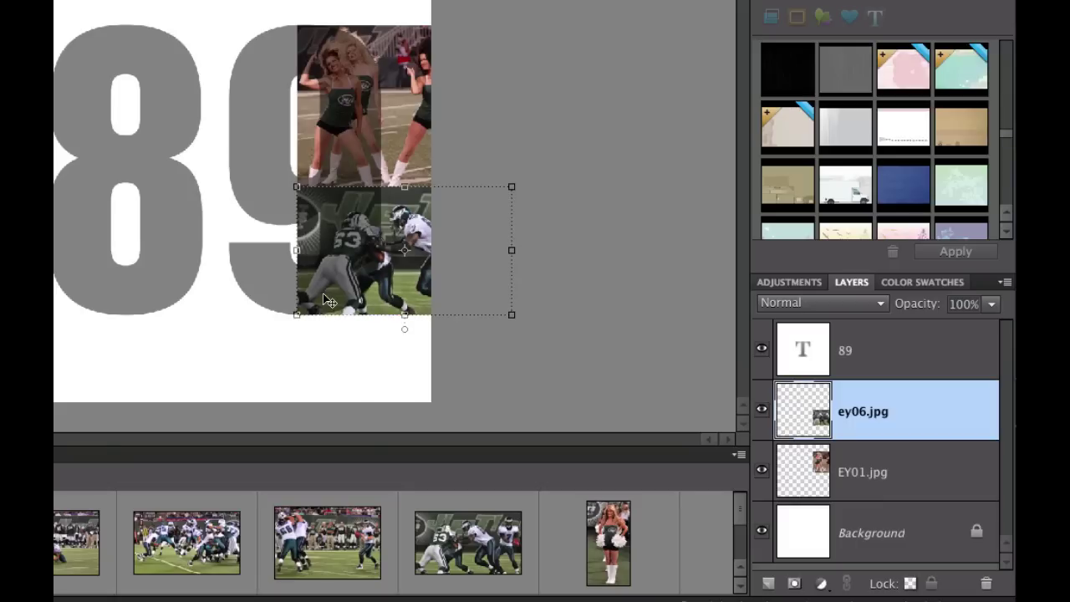
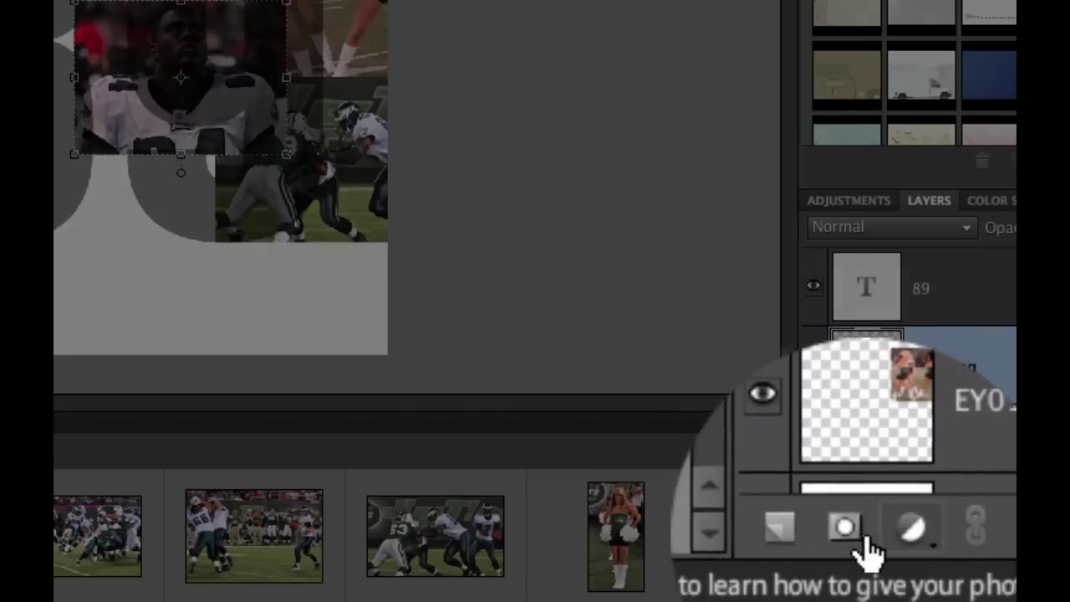
- Add a layer mask to the player portrait ey02.jpg and fade its right edge with a soft 200-pixel black brush
{"action": "left_click", "coordinate": [857, 541]}
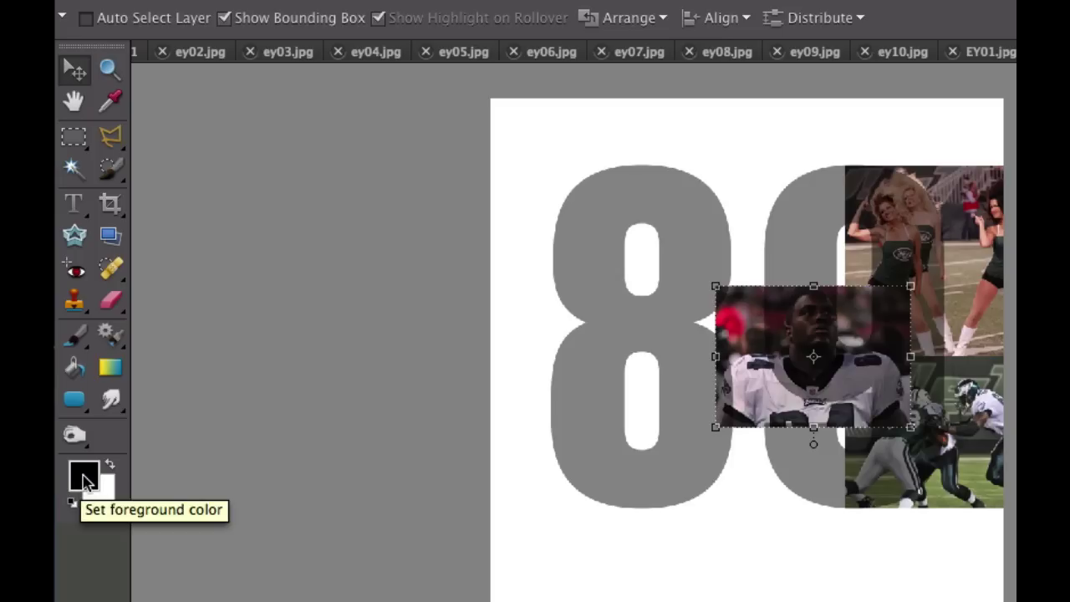
{"action": "left_click", "coordinate": [73, 336]}
{"action": "left_click", "coordinate": [180, 22]}
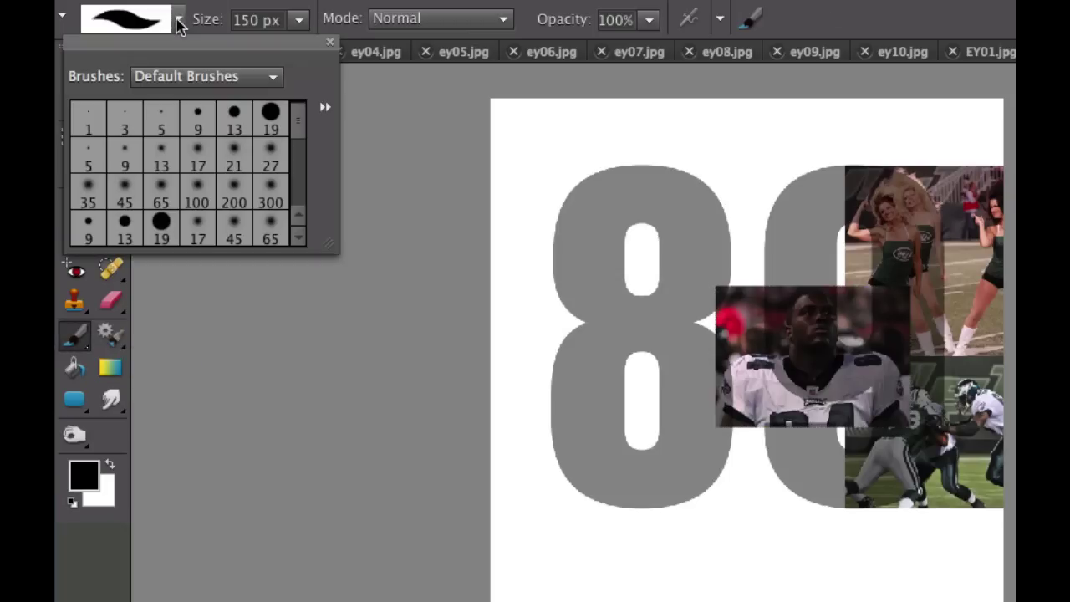
{"action": "left_click", "coordinate": [234, 191]}
{"action": "left_click", "coordinate": [271, 341]}
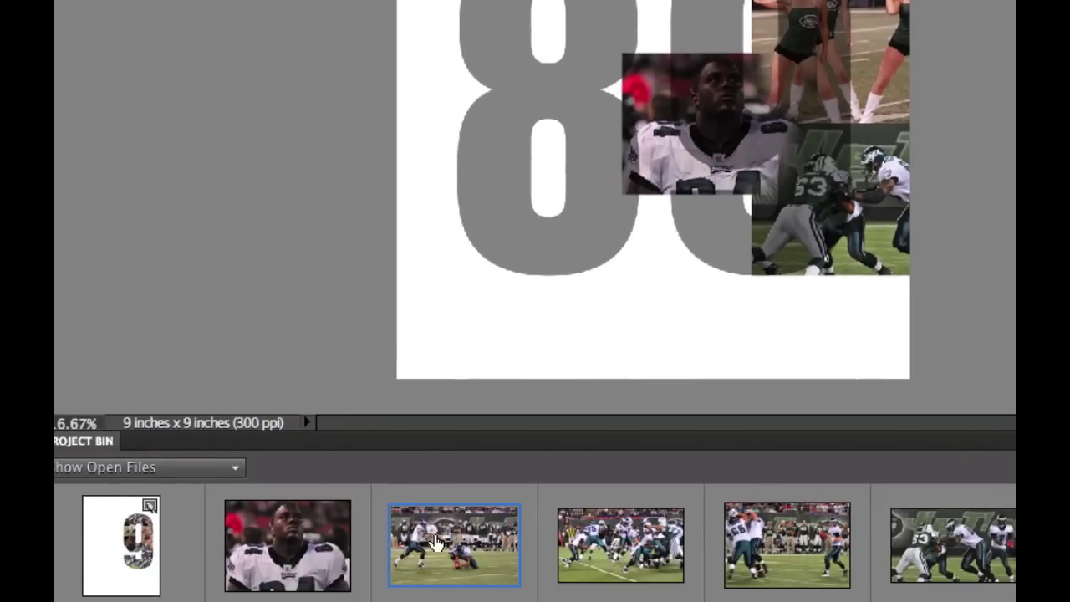
- Add the ey03.jpg kicker photo from the open files and move it over the bottom of the 9
{"action": "left_click_drag", "start_coordinate": [434, 543], "coordinate": [715, 234]}
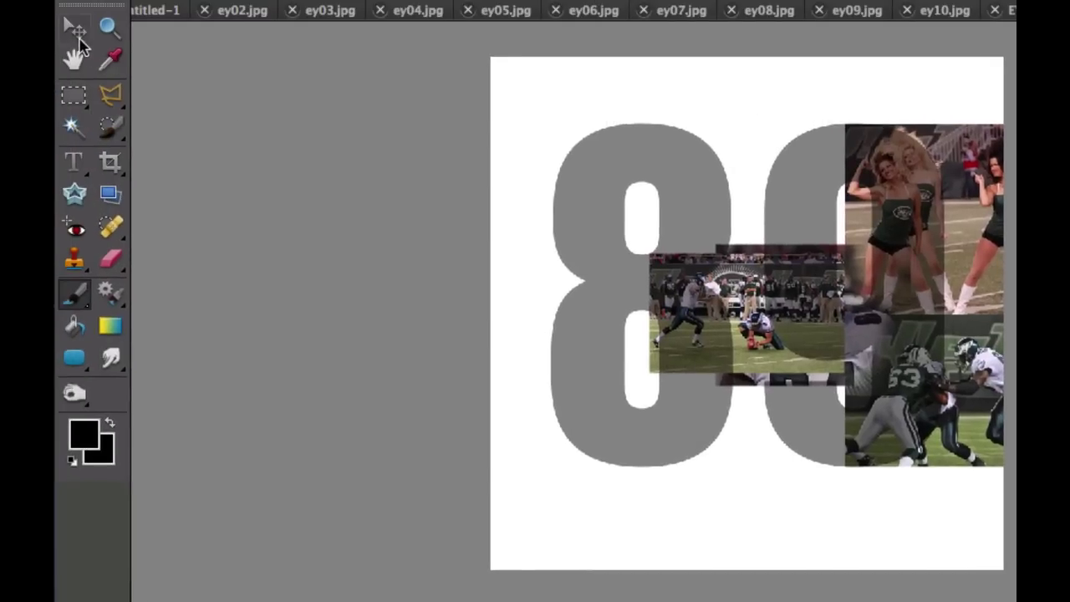
{"action": "left_click", "coordinate": [73, 32]}
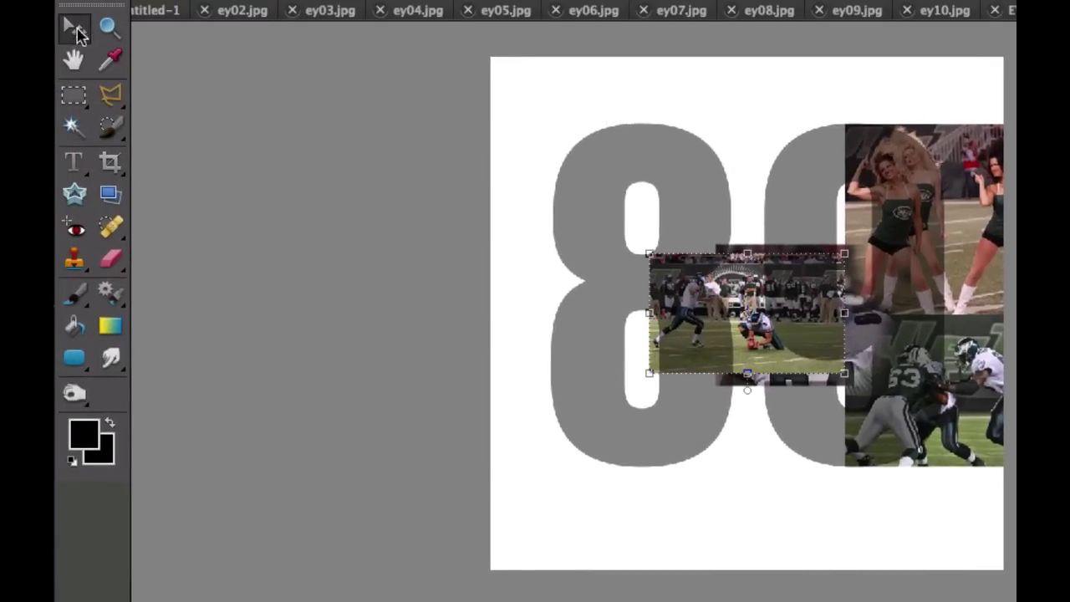
{"action": "left_click_drag", "start_coordinate": [715, 284], "coordinate": [828, 392]}
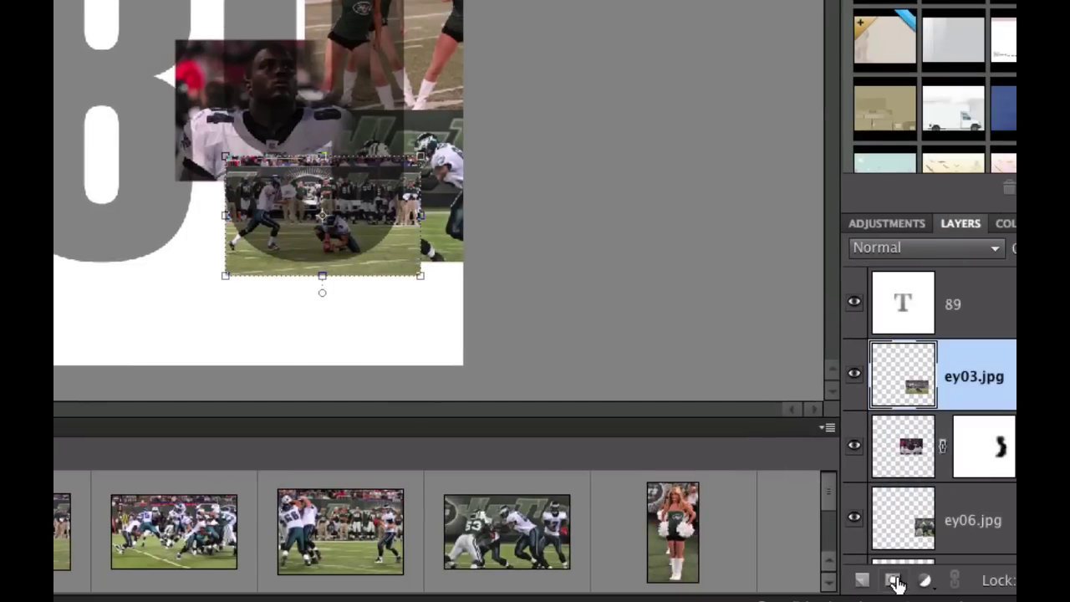
- Add a layer mask to ey03.jpg and paint out its top edge and right side in black to blend it with the neighbouring photos
{"action": "left_click", "coordinate": [893, 580]}
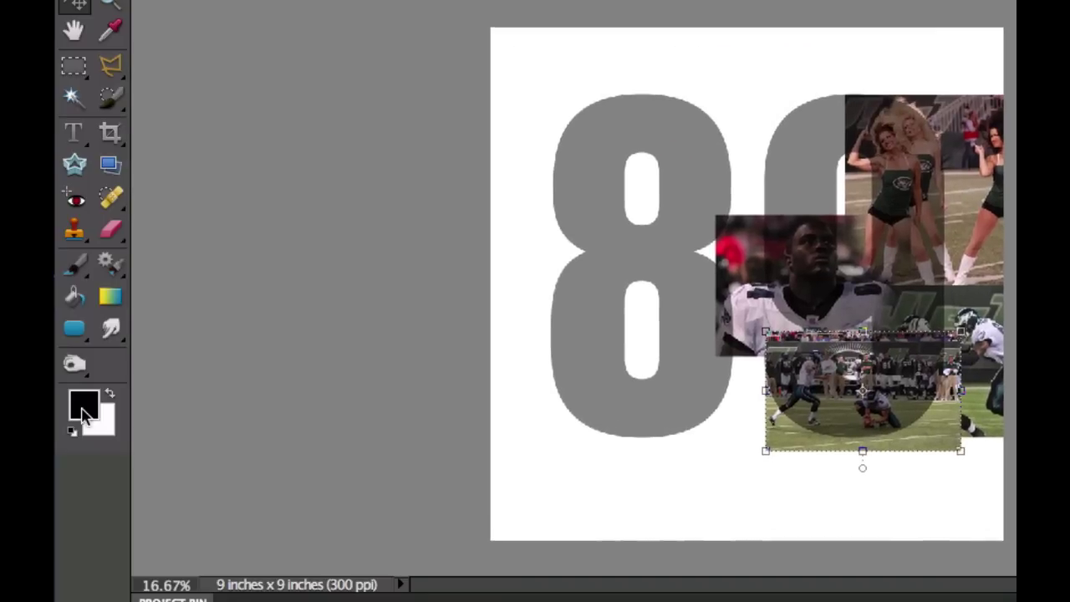
{"action": "left_click", "coordinate": [68, 269]}
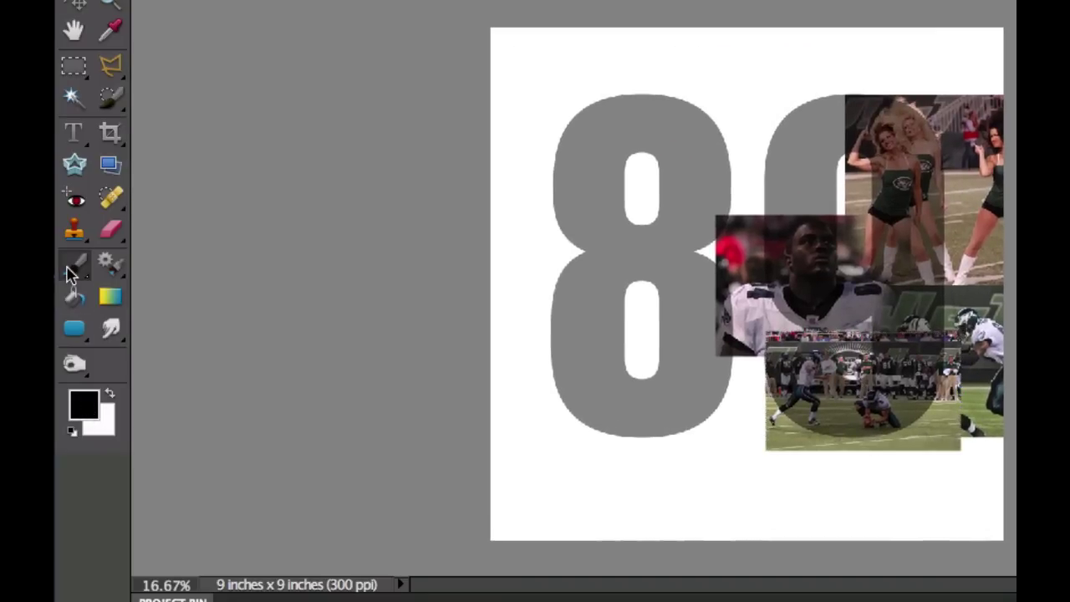
{"action": "mouse_move", "coordinate": [959, 341]}
{"action": "left_mouse_down"}
{"action": "mouse_move", "coordinate": [904, 330]}
{"action": "mouse_move", "coordinate": [931, 346]}
{"action": "mouse_move", "coordinate": [883, 345]}
{"action": "mouse_move", "coordinate": [909, 347]}
{"action": "mouse_move", "coordinate": [951, 414]}
{"action": "mouse_move", "coordinate": [932, 361]}
{"action": "mouse_move", "coordinate": [949, 402]}
{"action": "mouse_move", "coordinate": [943, 456]}
{"action": "mouse_move", "coordinate": [926, 378]}
{"action": "mouse_move", "coordinate": [947, 396]}
{"action": "mouse_move", "coordinate": [911, 382]}
{"action": "mouse_move", "coordinate": [909, 362]}
{"action": "mouse_move", "coordinate": [917, 388]}
{"action": "mouse_move", "coordinate": [869, 340]}
{"action": "mouse_move", "coordinate": [885, 333]}
{"action": "mouse_move", "coordinate": [902, 413]}
{"action": "mouse_move", "coordinate": [883, 367]}
{"action": "mouse_move", "coordinate": [928, 443]}
{"action": "mouse_move", "coordinate": [928, 399]}
{"action": "mouse_move", "coordinate": [869, 354]}
{"action": "left_mouse_up"}
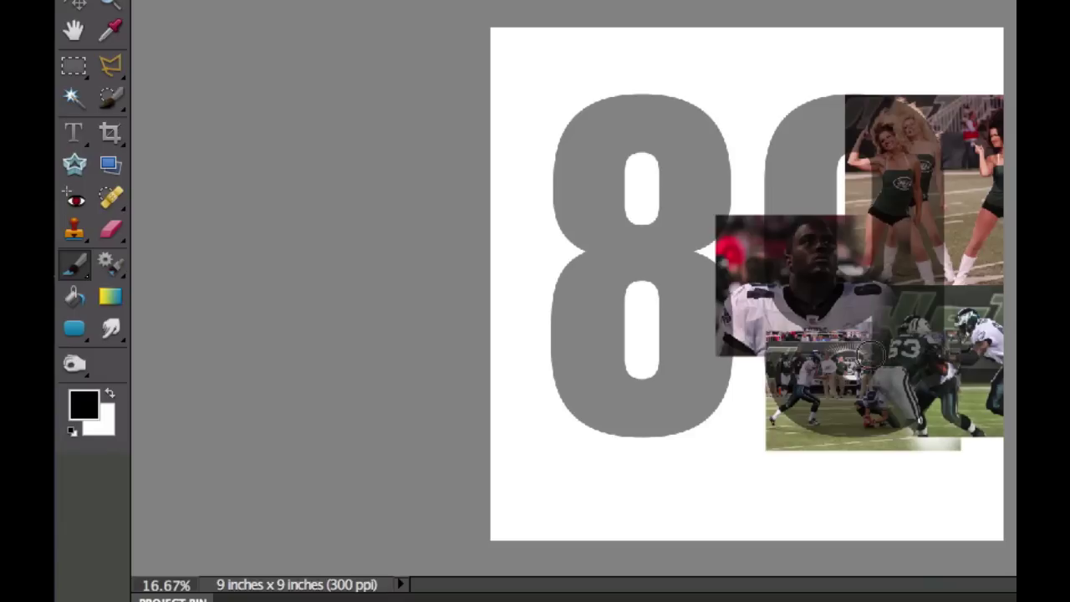
{"action": "mouse_move", "coordinate": [804, 327]}
{"action": "left_mouse_down"}
{"action": "mouse_move", "coordinate": [758, 341]}
{"action": "mouse_move", "coordinate": [771, 341]}
{"action": "mouse_move", "coordinate": [764, 350]}
{"action": "mouse_move", "coordinate": [819, 319]}
{"action": "mouse_move", "coordinate": [871, 333]}
{"action": "mouse_move", "coordinate": [868, 351]}
{"action": "mouse_move", "coordinate": [848, 334]}
{"action": "mouse_move", "coordinate": [828, 342]}
{"action": "mouse_move", "coordinate": [836, 347]}
{"action": "mouse_move", "coordinate": [784, 332]}
{"action": "mouse_move", "coordinate": [750, 345]}
{"action": "mouse_move", "coordinate": [807, 331]}
{"action": "mouse_move", "coordinate": [875, 341]}
{"action": "mouse_move", "coordinate": [886, 352]}
{"action": "mouse_move", "coordinate": [838, 333]}
{"action": "mouse_move", "coordinate": [755, 359]}
{"action": "left_mouse_up"}
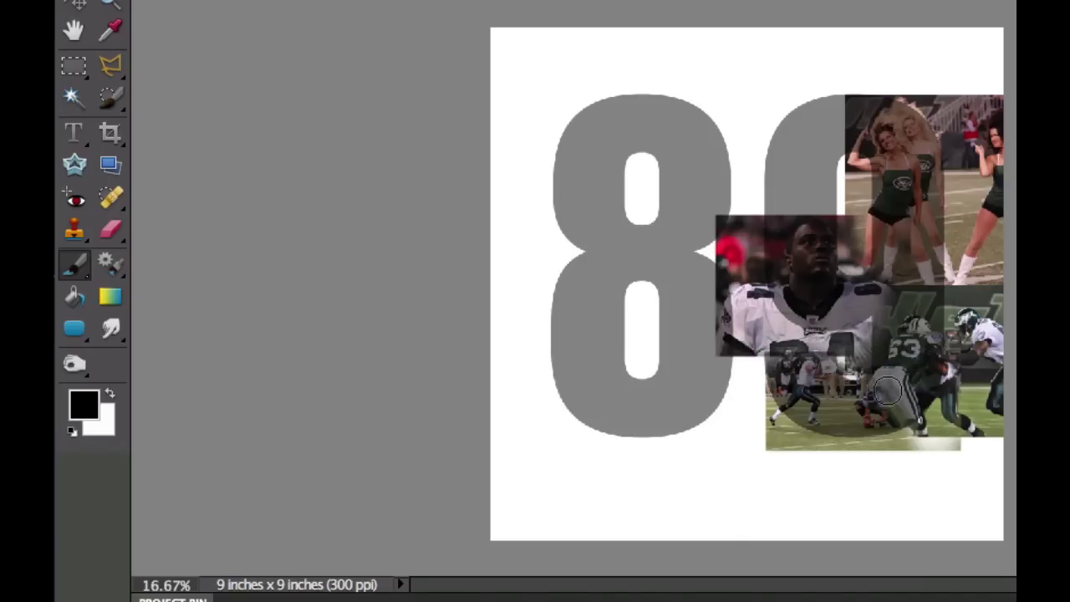
{"action": "mouse_move", "coordinate": [879, 390]}
{"action": "left_mouse_down"}
{"action": "mouse_move", "coordinate": [883, 442]}
{"action": "mouse_move", "coordinate": [866, 437]}
{"action": "mouse_move", "coordinate": [863, 411]}
{"action": "mouse_move", "coordinate": [885, 424]}
{"action": "left_mouse_up"}
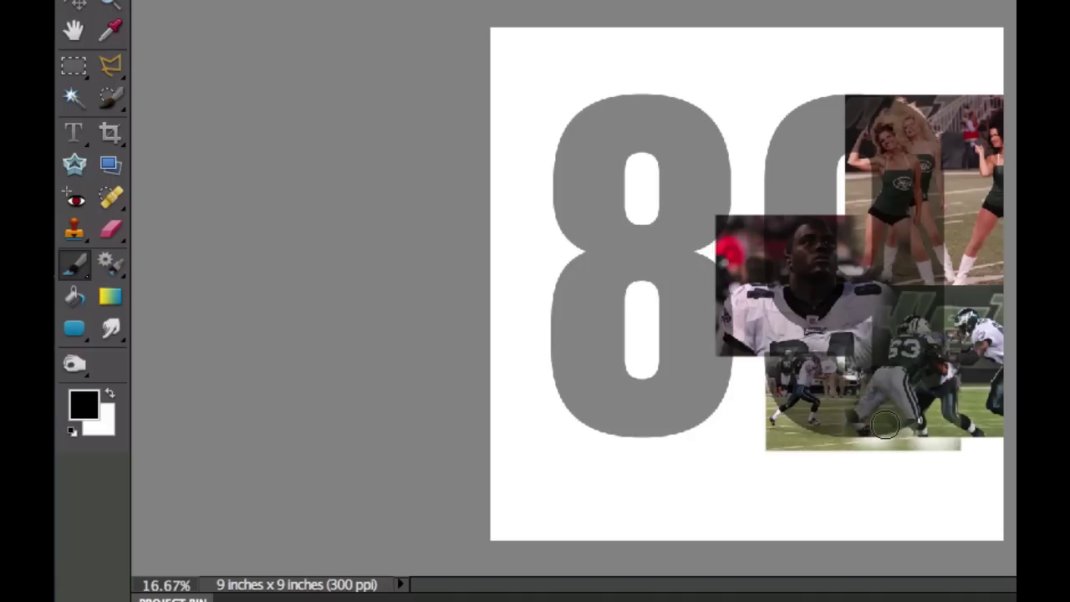
{"action": "key", "text": "ctrl+z"}
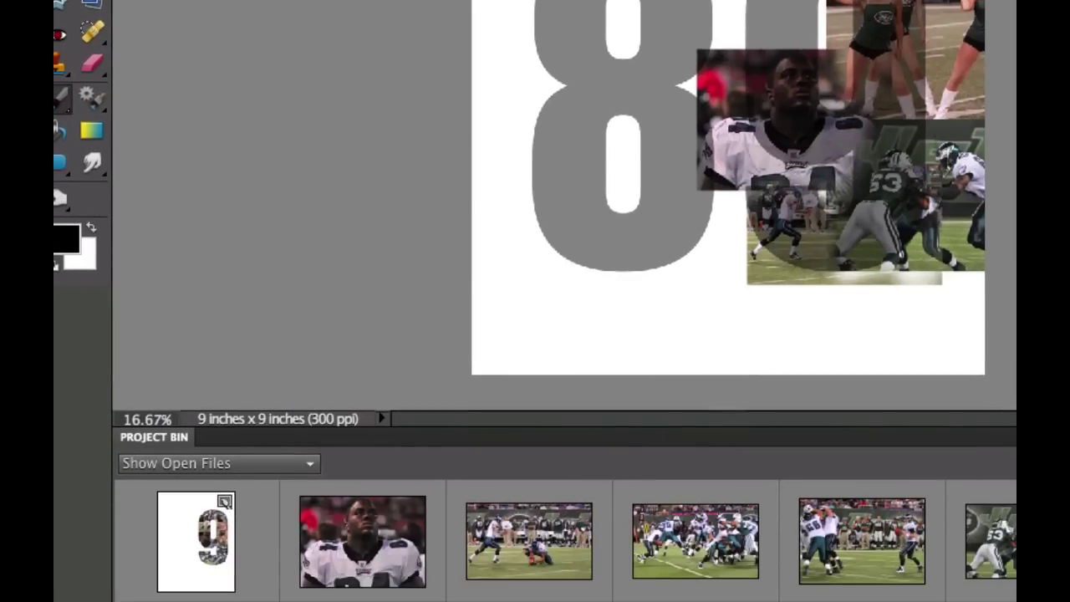
- Add the ey09.jpg quarterback photo from the open files and move it over the upper left part of the 9
{"action": "scroll", "coordinate": [687, 544], "scroll_direction": "down", "scroll_amount": 3}
{"action": "scroll", "coordinate": [687, 543], "scroll_direction": "down", "scroll_amount": 1}
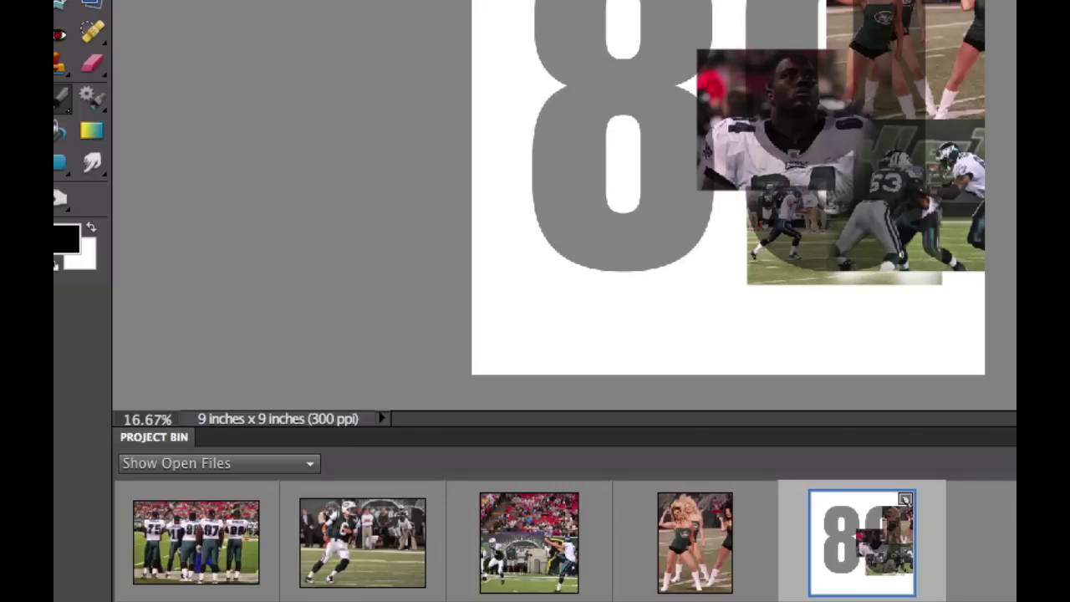
{"action": "left_click", "coordinate": [349, 542]}
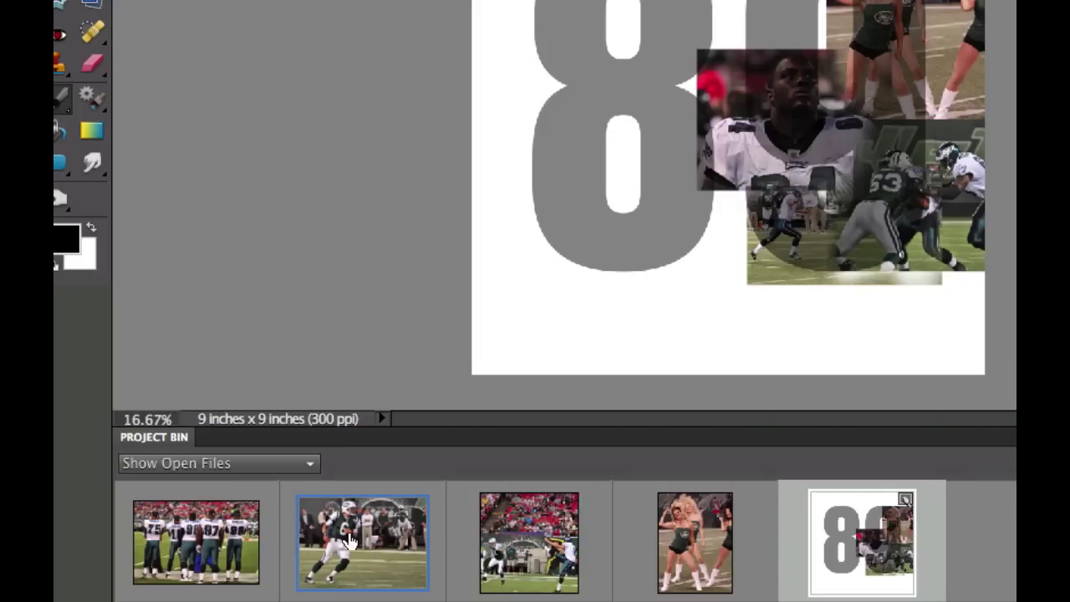
{"action": "scroll", "coordinate": [350, 542], "scroll_direction": "up", "scroll_amount": 2}
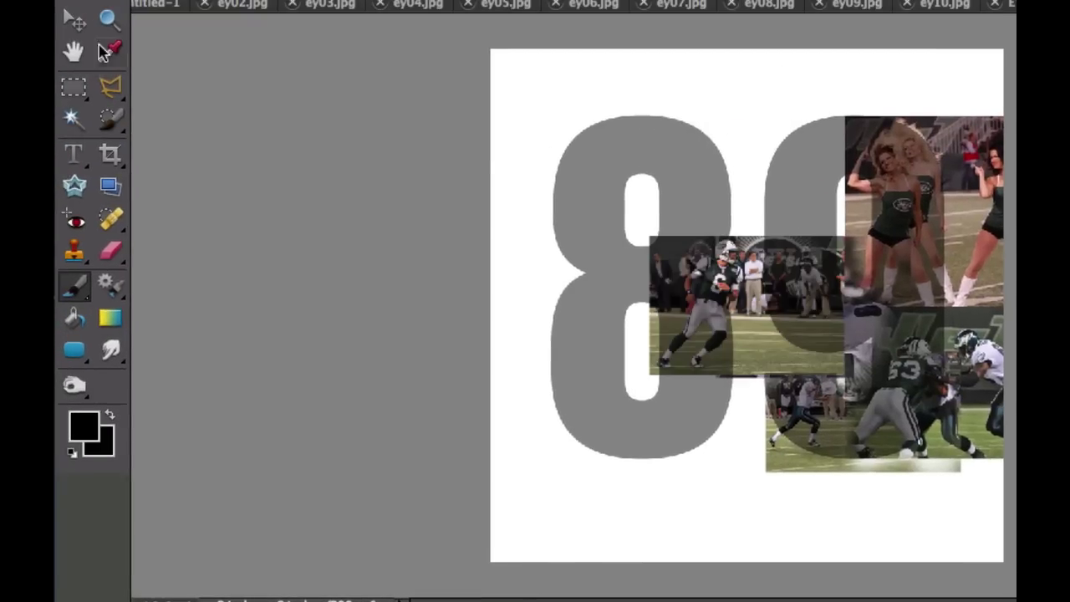
{"action": "left_click", "coordinate": [72, 20]}
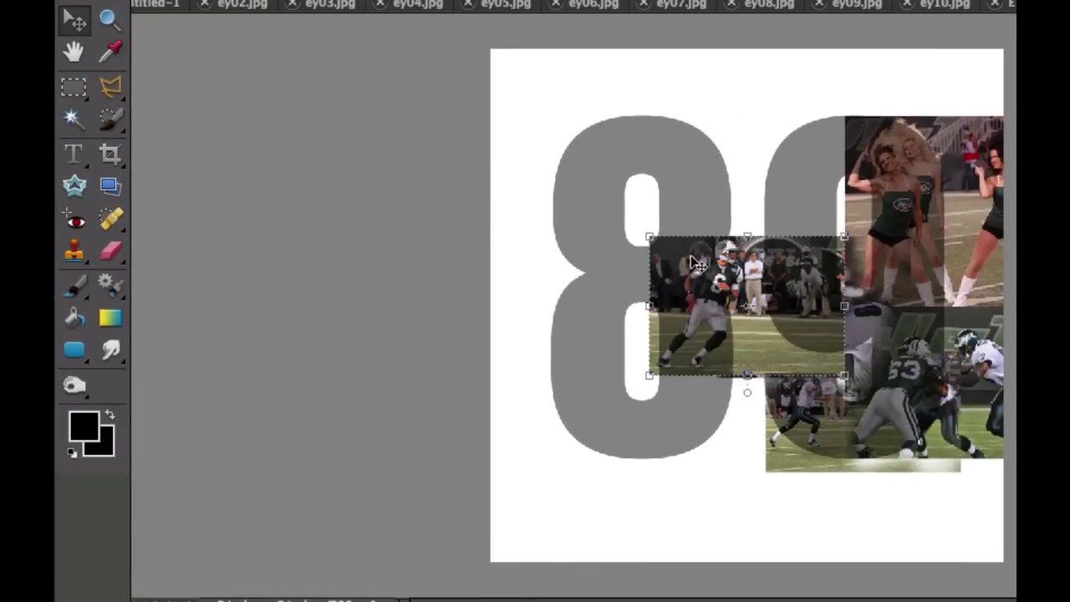
{"action": "left_click_drag", "start_coordinate": [700, 267], "coordinate": [793, 146]}
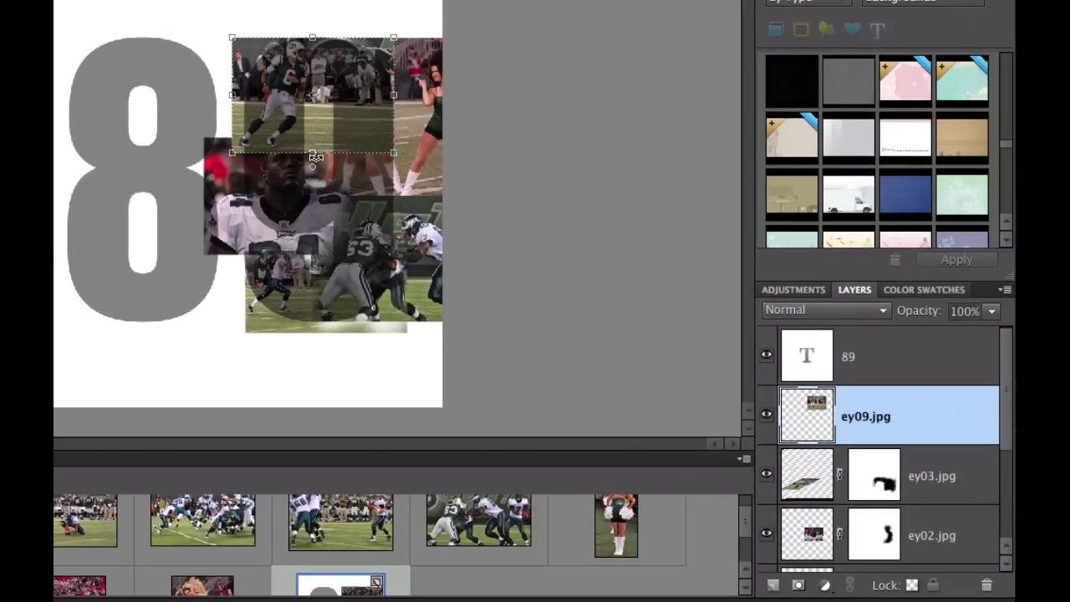
- Add a layer mask to ey09.jpg and paint out its right side and bottom edge so the cheerleaders and portrait show through
{"action": "left_click", "coordinate": [799, 585]}
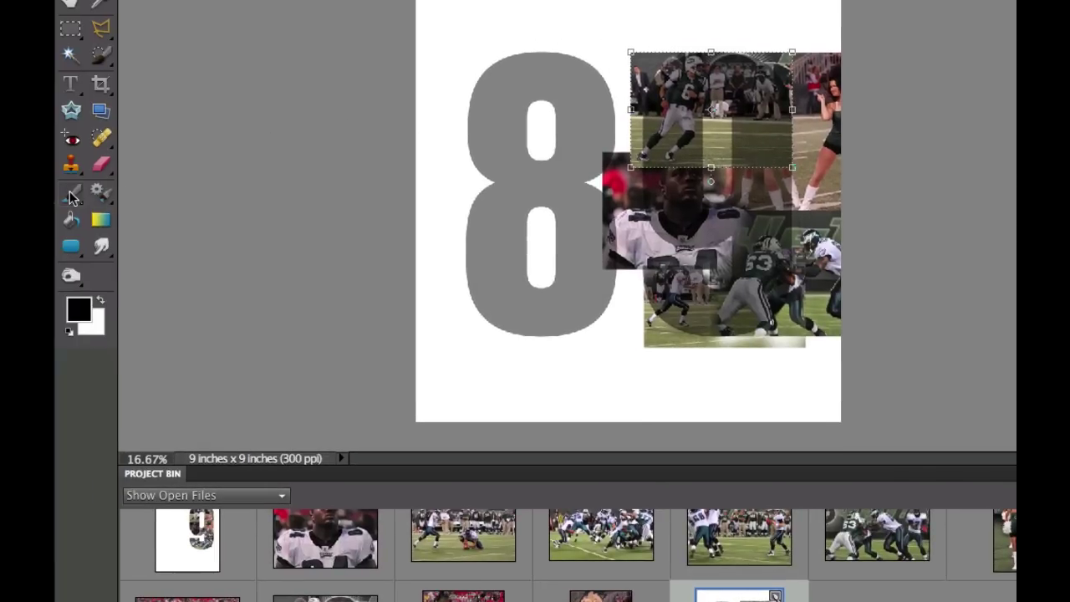
{"action": "left_click", "coordinate": [69, 191]}
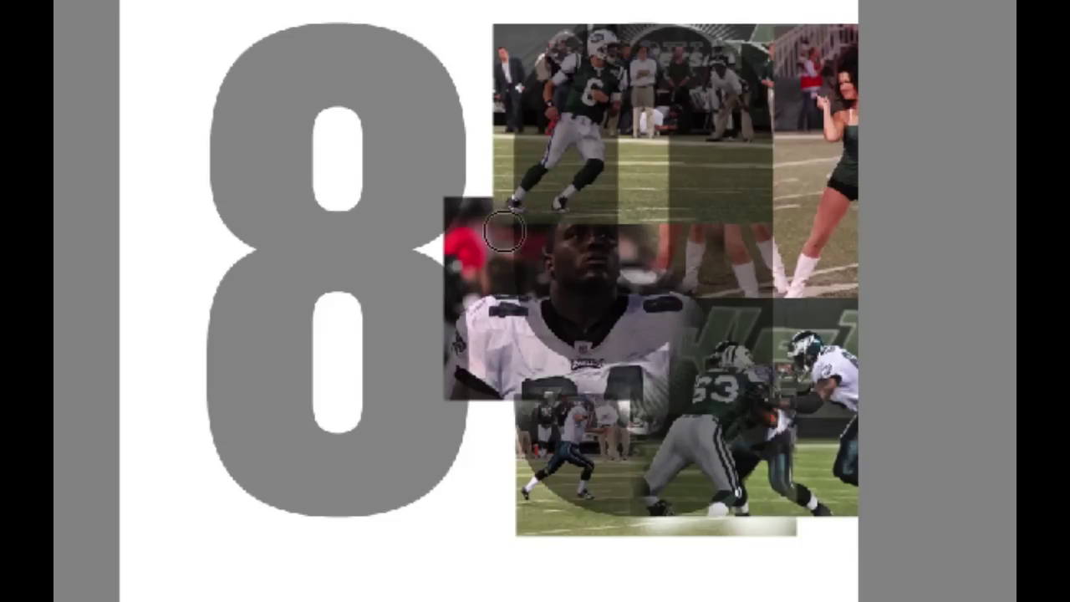
{"action": "mouse_move", "coordinate": [617, 199]}
{"action": "left_mouse_down"}
{"action": "mouse_move", "coordinate": [553, 228]}
{"action": "mouse_move", "coordinate": [579, 228]}
{"action": "mouse_move", "coordinate": [660, 190]}
{"action": "mouse_move", "coordinate": [716, 114]}
{"action": "mouse_move", "coordinate": [718, 133]}
{"action": "mouse_move", "coordinate": [719, 98]}
{"action": "mouse_move", "coordinate": [681, 97]}
{"action": "mouse_move", "coordinate": [662, 74]}
{"action": "mouse_move", "coordinate": [650, 4]}
{"action": "mouse_move", "coordinate": [680, 36]}
{"action": "mouse_move", "coordinate": [674, 183]}
{"action": "mouse_move", "coordinate": [648, 222]}
{"action": "mouse_move", "coordinate": [672, 132]}
{"action": "mouse_move", "coordinate": [683, 145]}
{"action": "mouse_move", "coordinate": [694, 57]}
{"action": "mouse_move", "coordinate": [722, 79]}
{"action": "mouse_move", "coordinate": [736, 76]}
{"action": "mouse_move", "coordinate": [683, 175]}
{"action": "mouse_move", "coordinate": [678, 96]}
{"action": "mouse_move", "coordinate": [665, 182]}
{"action": "mouse_move", "coordinate": [721, 103]}
{"action": "mouse_move", "coordinate": [734, 235]}
{"action": "mouse_move", "coordinate": [727, 220]}
{"action": "mouse_move", "coordinate": [703, 224]}
{"action": "mouse_move", "coordinate": [731, 210]}
{"action": "mouse_move", "coordinate": [758, 61]}
{"action": "mouse_move", "coordinate": [748, 140]}
{"action": "mouse_move", "coordinate": [729, 99]}
{"action": "mouse_move", "coordinate": [669, 23]}
{"action": "left_mouse_up"}
{"action": "mouse_move", "coordinate": [672, 22]}
{"action": "left_mouse_down"}
{"action": "mouse_move", "coordinate": [482, 17]}
{"action": "mouse_move", "coordinate": [511, 28]}
{"action": "mouse_move", "coordinate": [475, 120]}
{"action": "mouse_move", "coordinate": [481, 65]}
{"action": "left_mouse_up"}
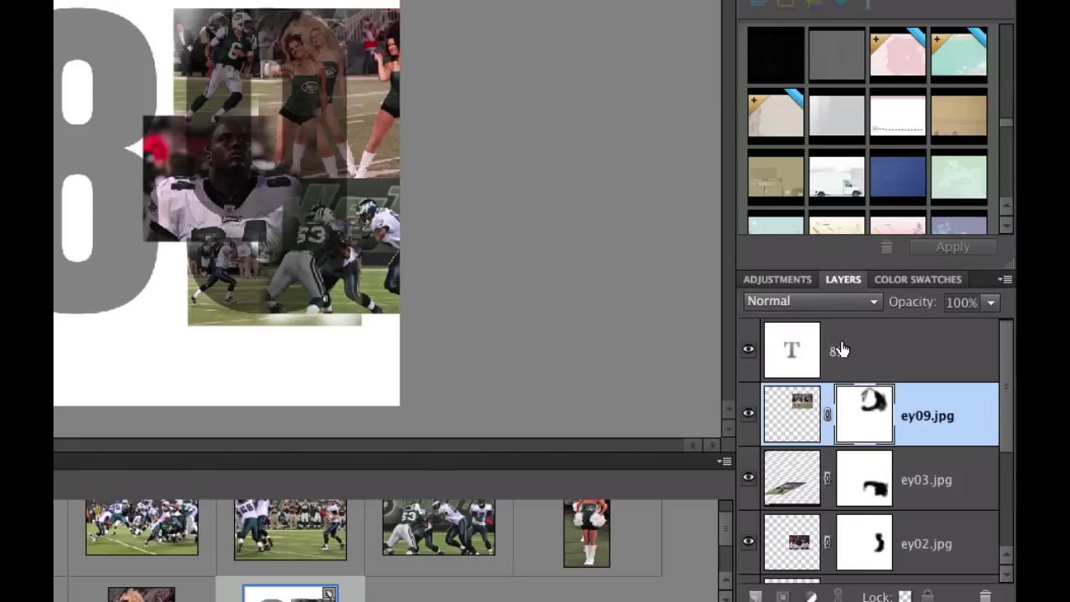
- Set the 89 text layer's opacity to 100% and move the layer beneath all the photos, directly above the Background
{"action": "left_click", "coordinate": [840, 349]}
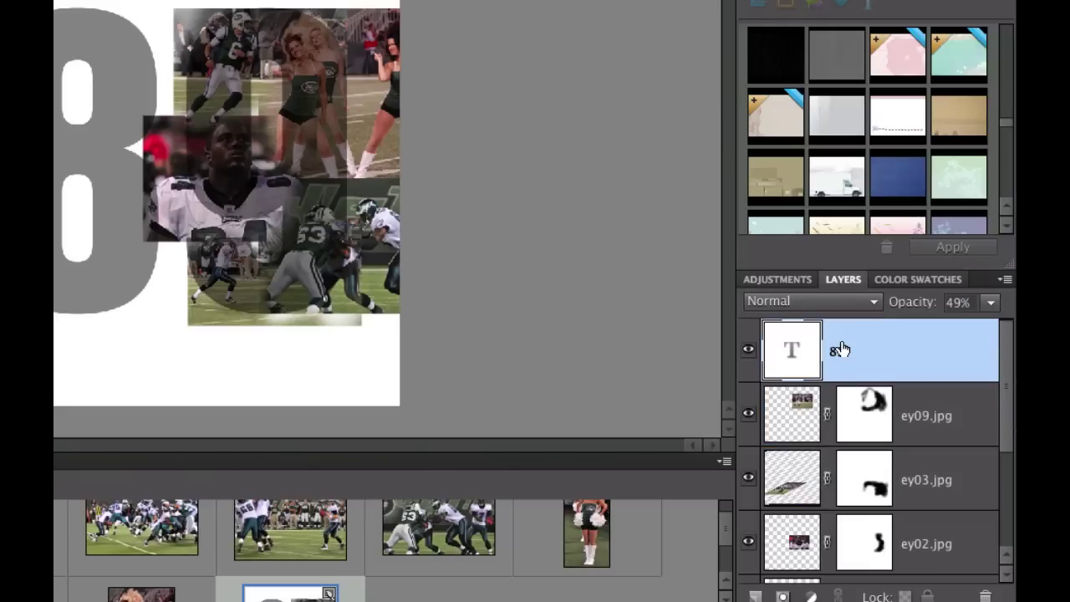
{"action": "left_click", "coordinate": [990, 304]}
{"action": "left_click_drag", "start_coordinate": [947, 327], "coordinate": [1011, 334]}
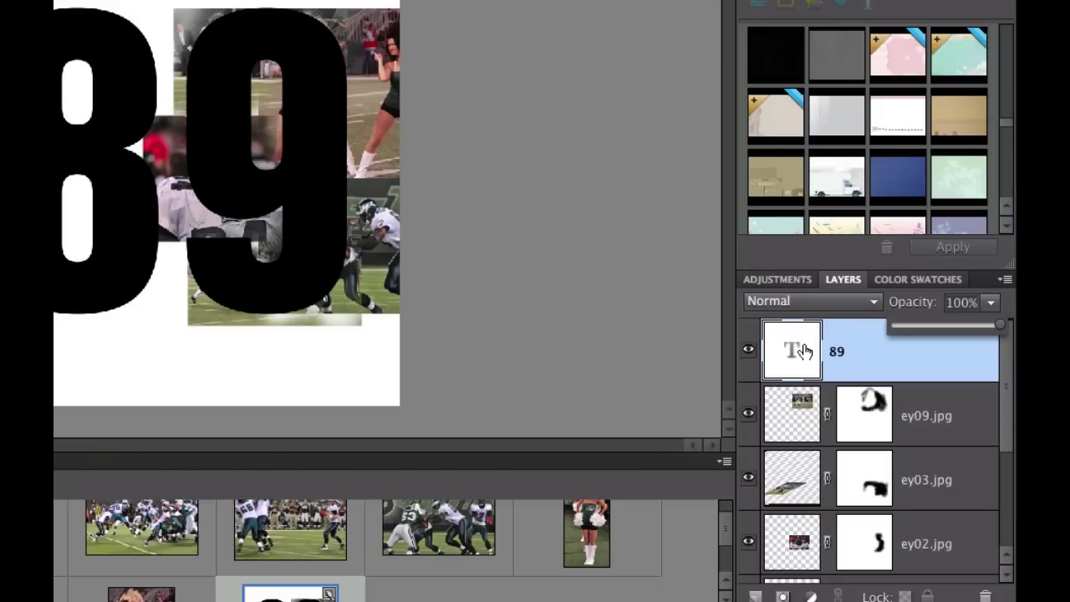
{"action": "left_click_drag", "start_coordinate": [802, 351], "coordinate": [803, 509]}
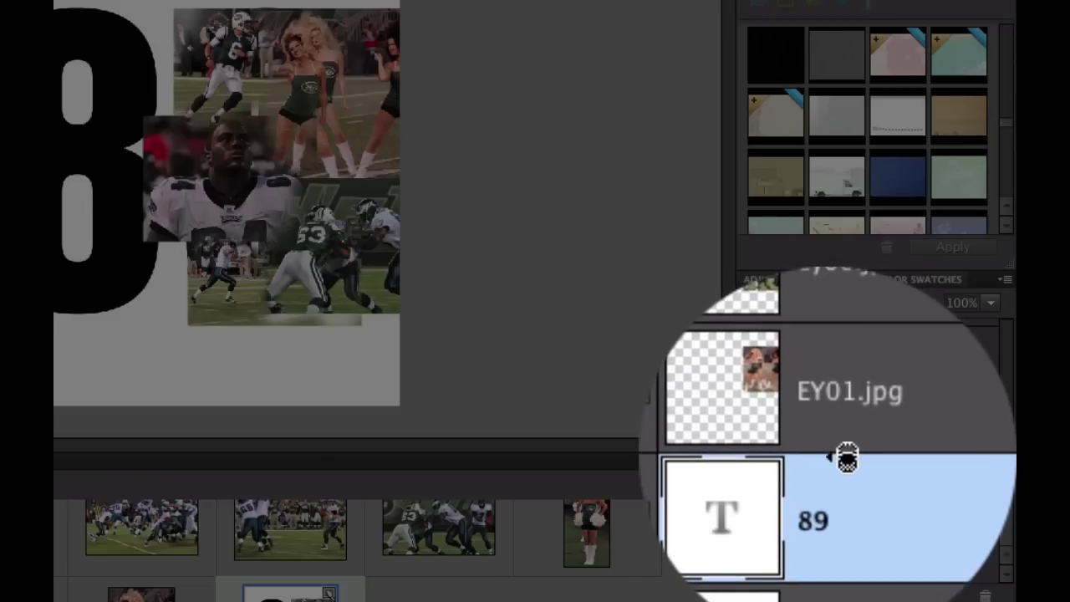
- Clip the EY01.jpg and ey06.jpg photo layers to the 89 text layer
{"action": "left_click", "coordinate": [847, 457], "text": "alt"}
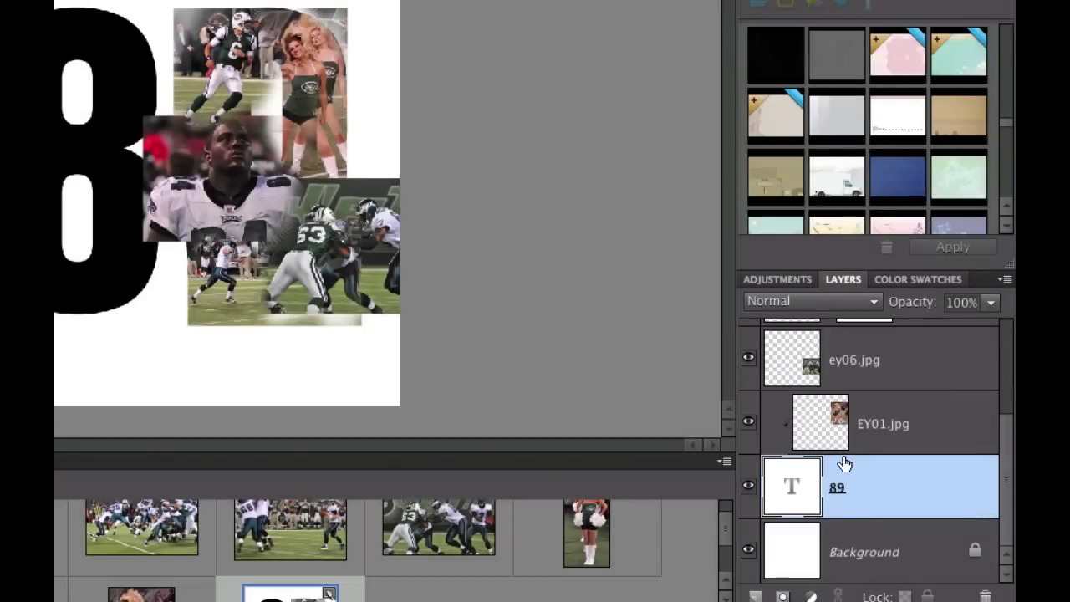
{"action": "left_click", "coordinate": [869, 389], "text": "alt"}
{"action": "scroll", "coordinate": [860, 397], "scroll_direction": "up", "scroll_amount": 2}
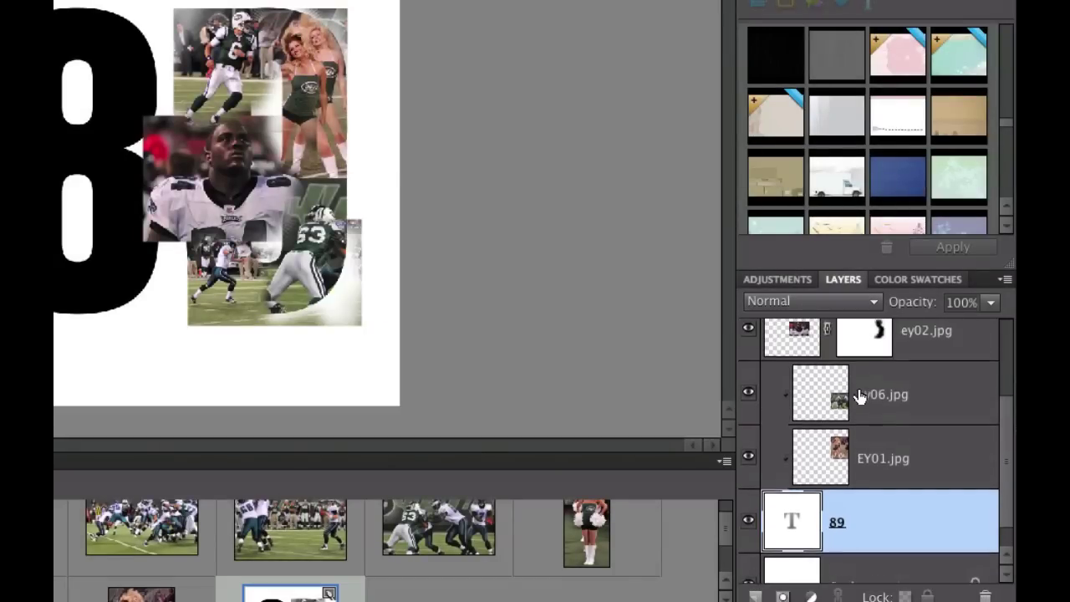
- Add the ey02.jpg, ey03.jpg and ey09.jpg photo layers to the clipping group based on the 89 text layer
{"action": "scroll", "coordinate": [860, 396], "scroll_direction": "up", "scroll_amount": 1}
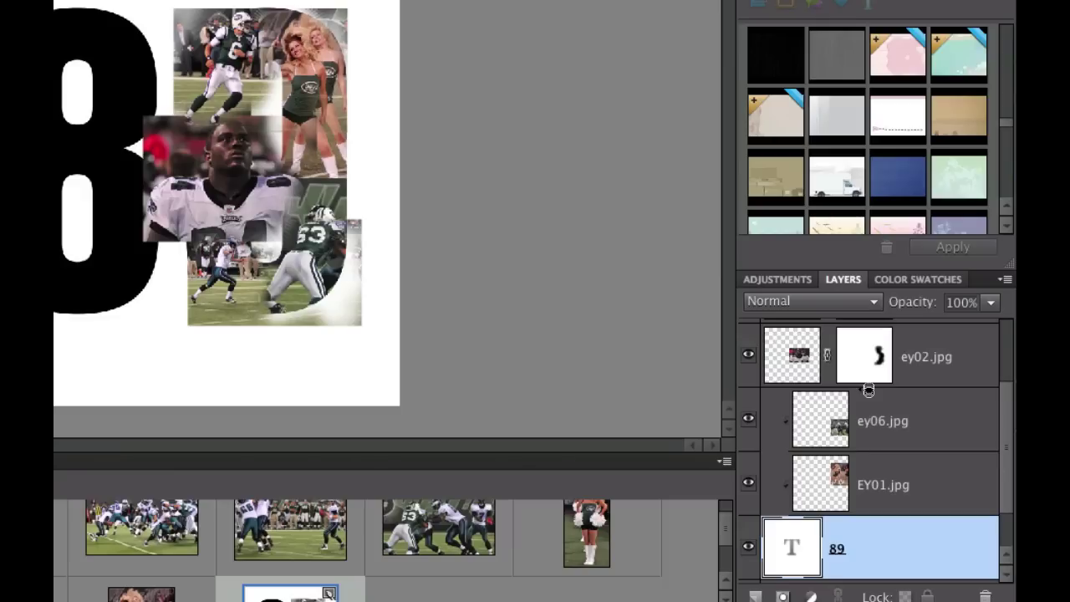
{"action": "left_click", "coordinate": [868, 387], "text": "alt"}
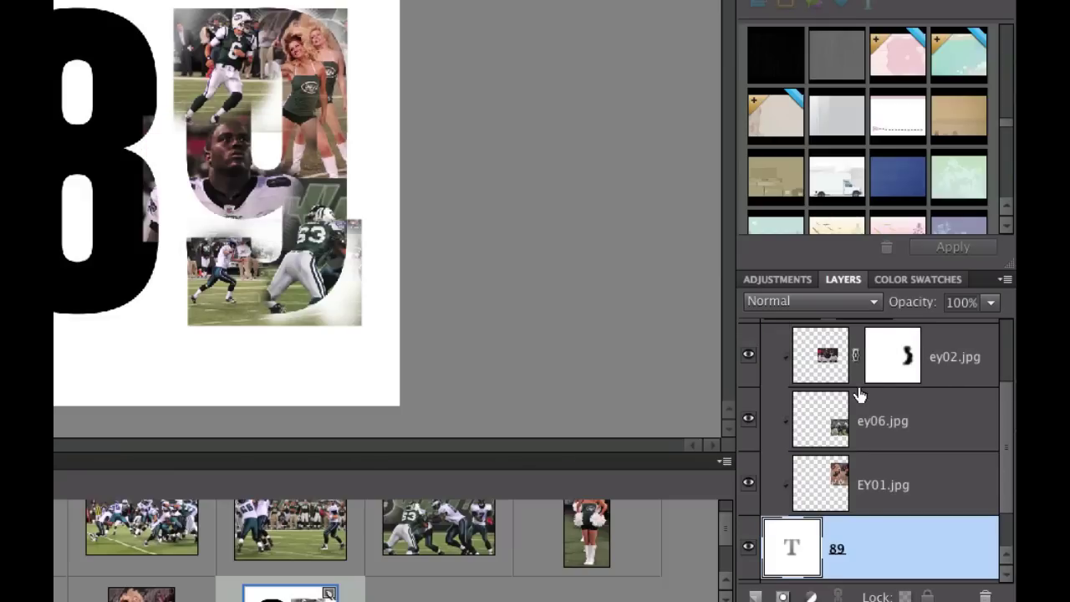
{"action": "scroll", "coordinate": [859, 394], "scroll_direction": "up", "scroll_amount": 2}
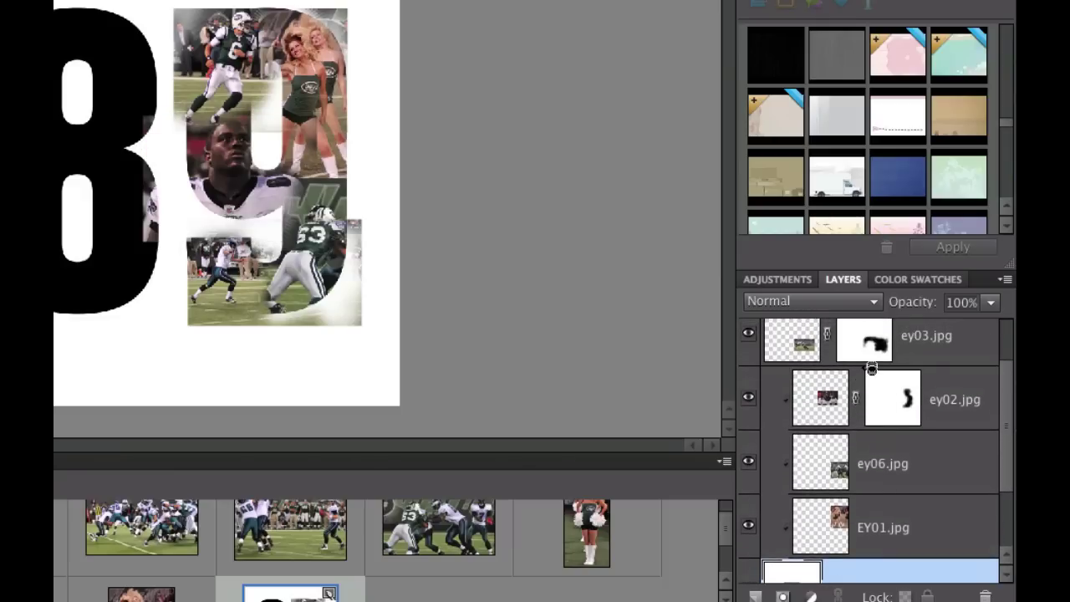
{"action": "left_click", "coordinate": [871, 368], "text": "alt"}
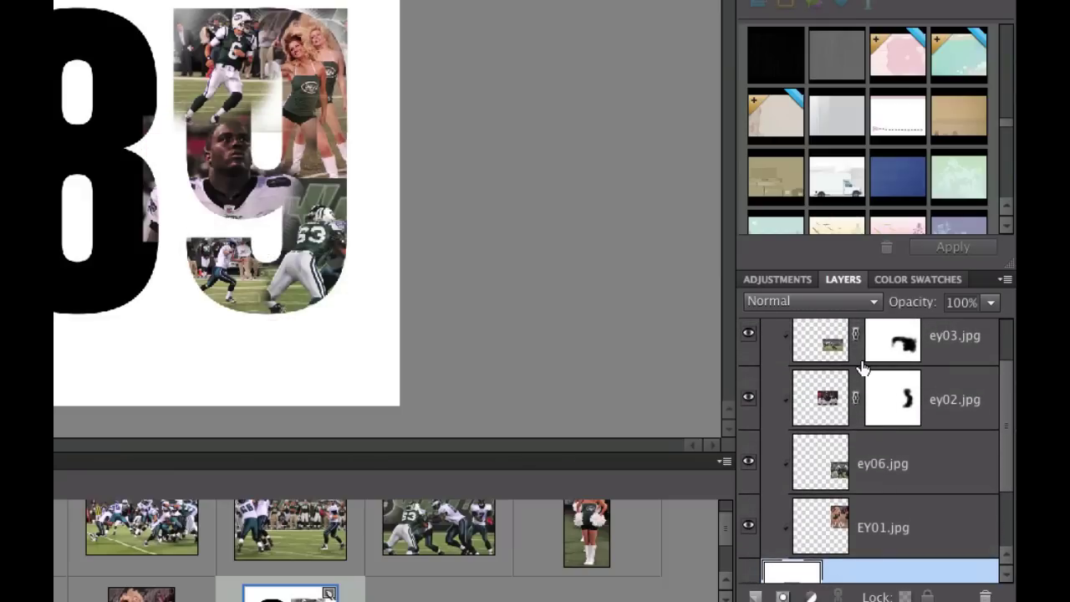
{"action": "scroll", "coordinate": [863, 368], "scroll_direction": "up", "scroll_amount": 2}
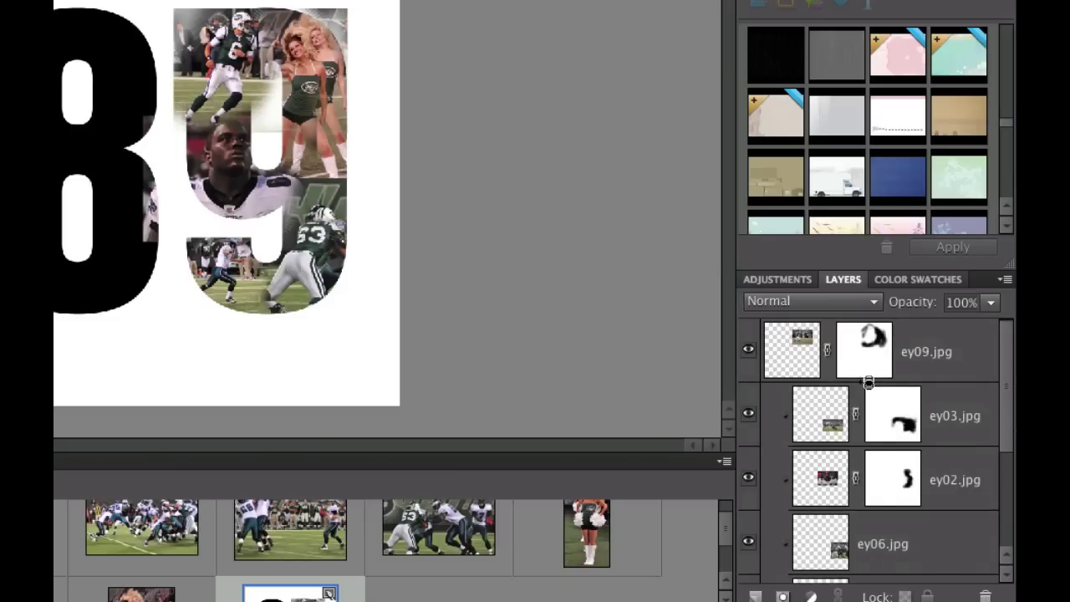
{"action": "left_click", "coordinate": [868, 383], "text": "alt"}
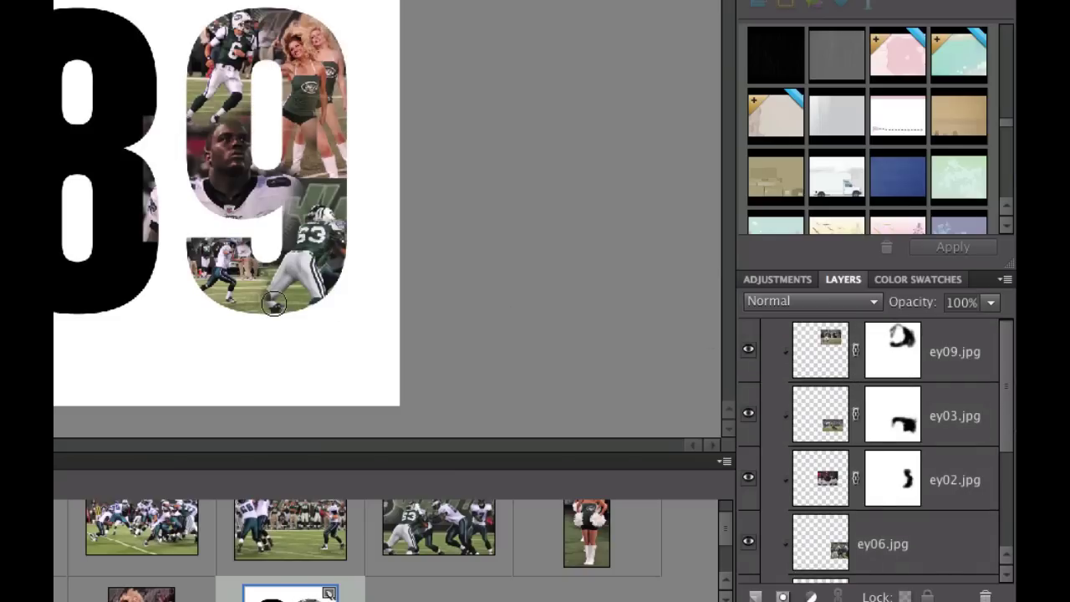